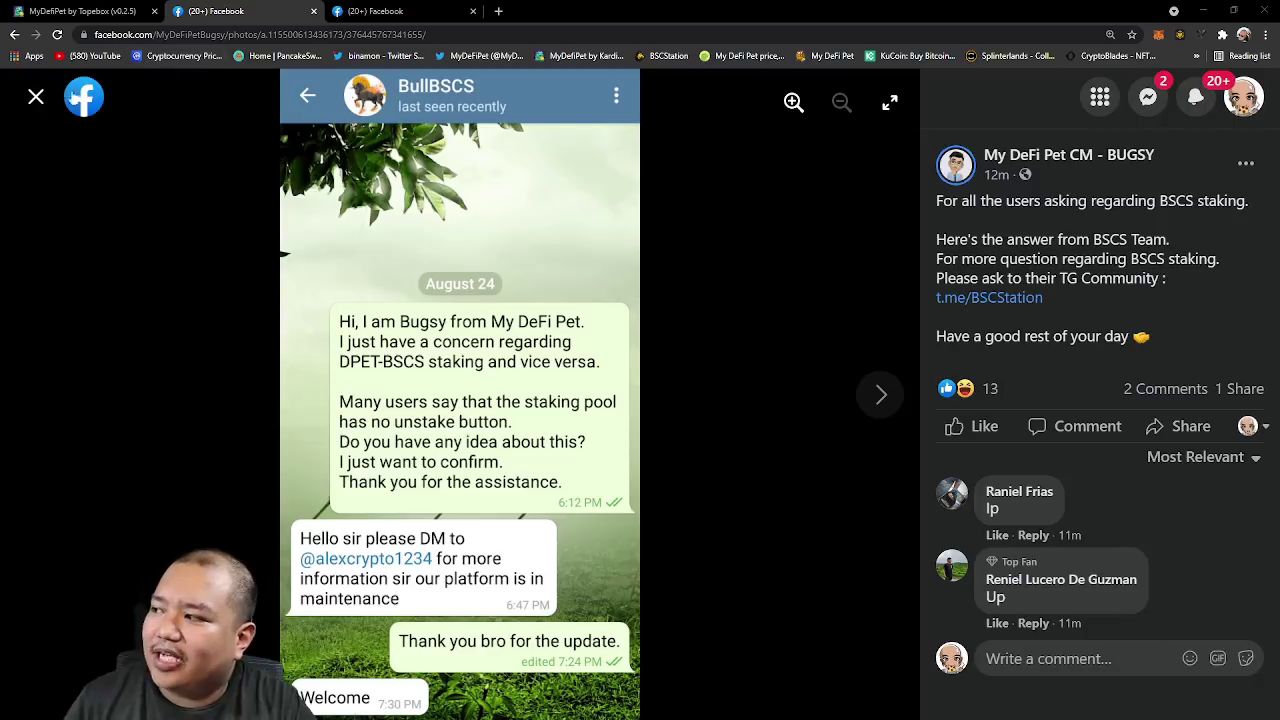
Open the My Defi Pet post with the Hunting screenshot and read through its comments
{"action": "left_click", "coordinate": [386, 13]}
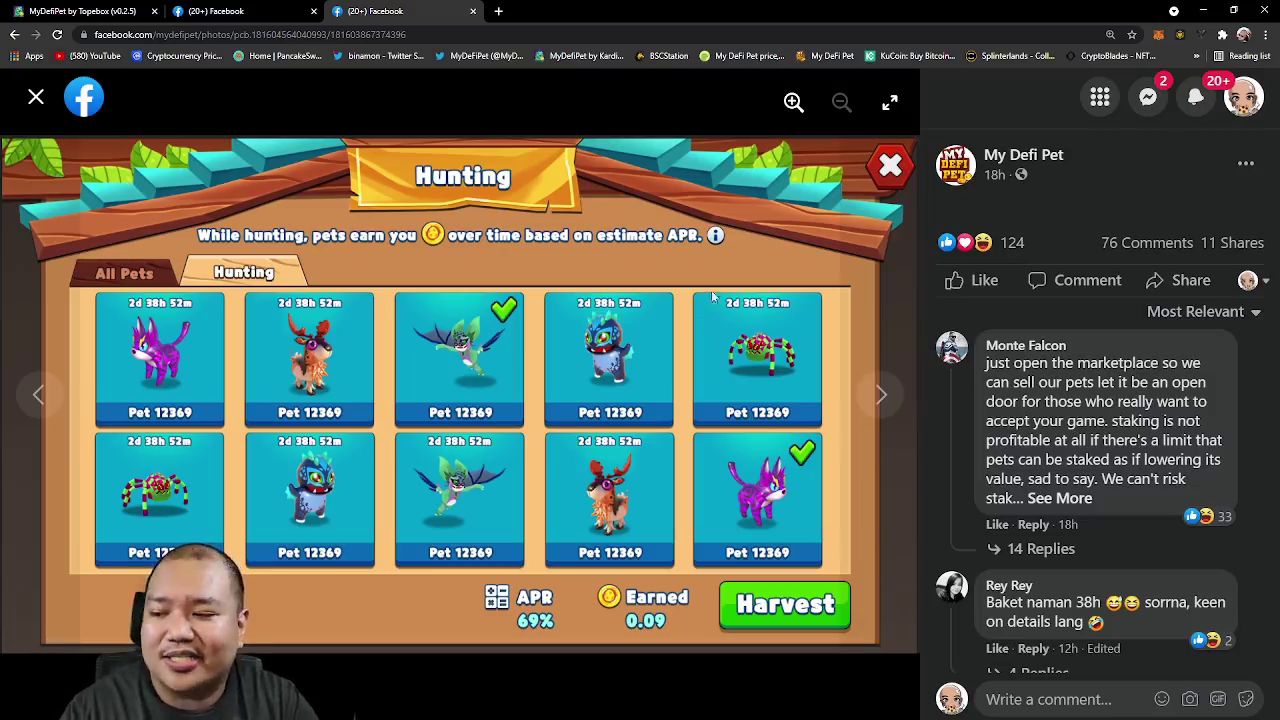
{"action": "scroll", "coordinate": [1171, 415], "scroll_direction": "down", "scroll_amount": 3}
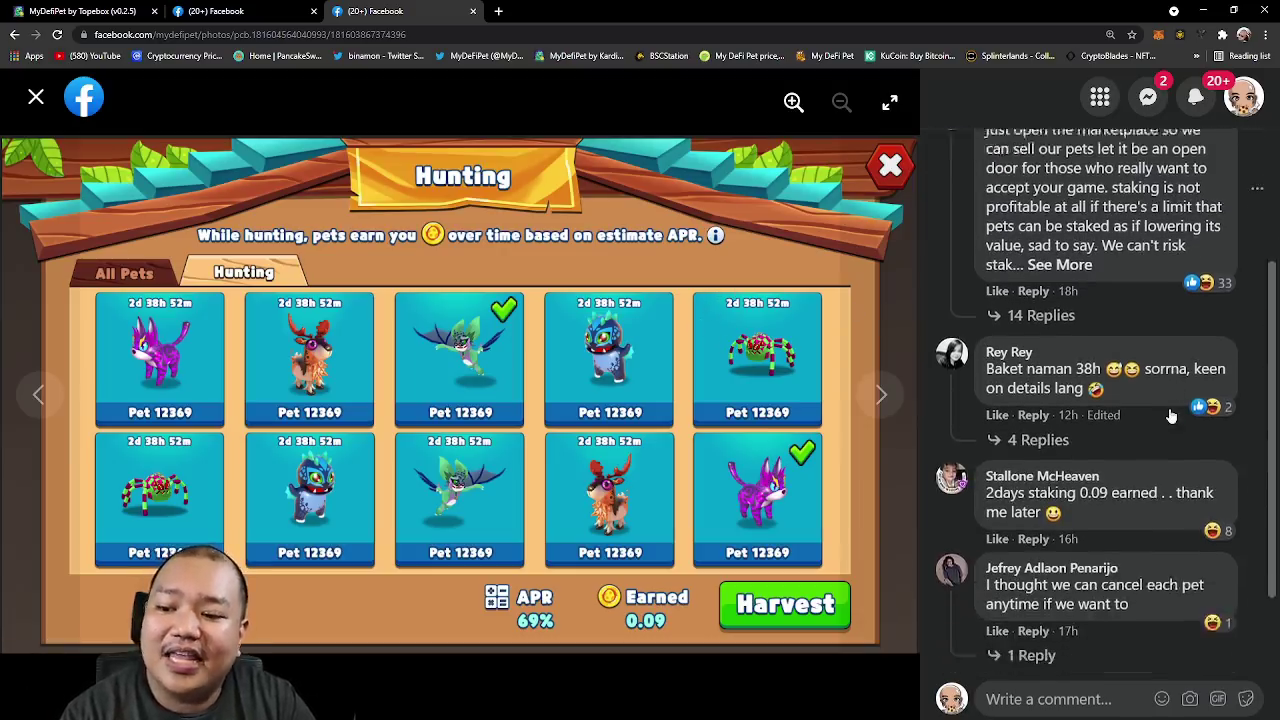
{"action": "scroll", "coordinate": [1170, 410], "scroll_direction": "down", "scroll_amount": 2}
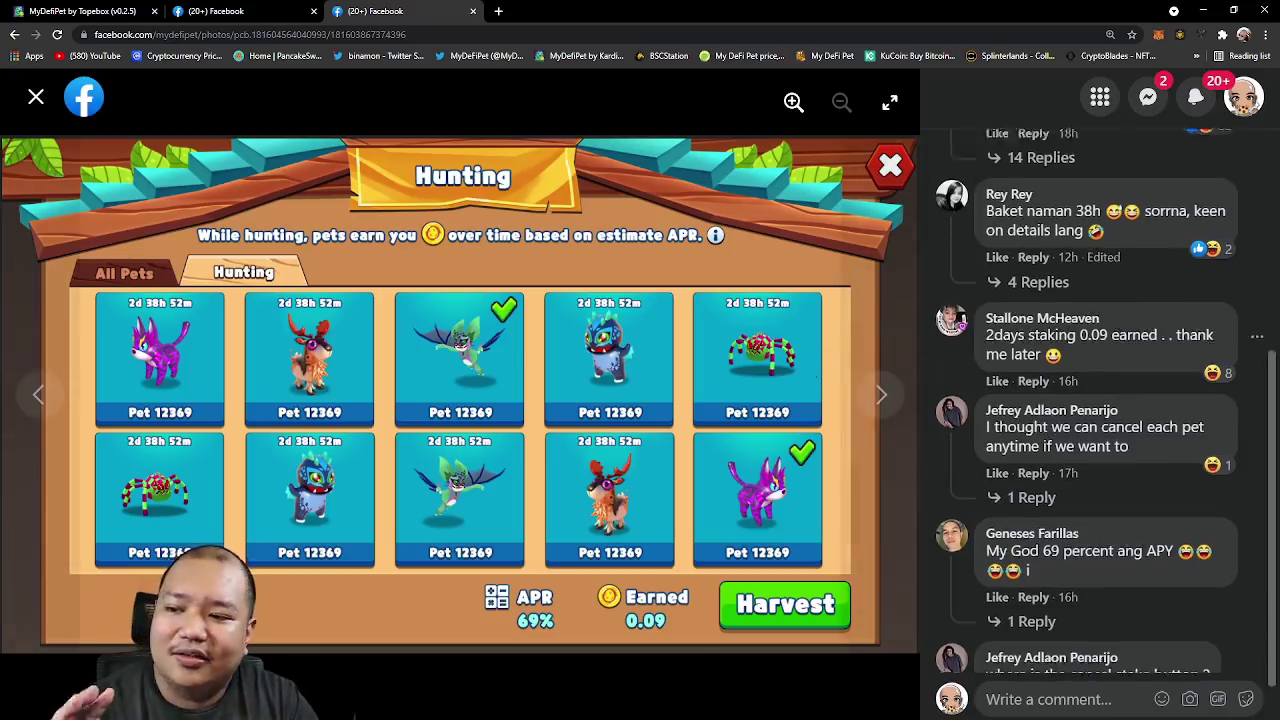
{"action": "scroll", "coordinate": [1003, 326], "scroll_direction": "up", "scroll_amount": 5}
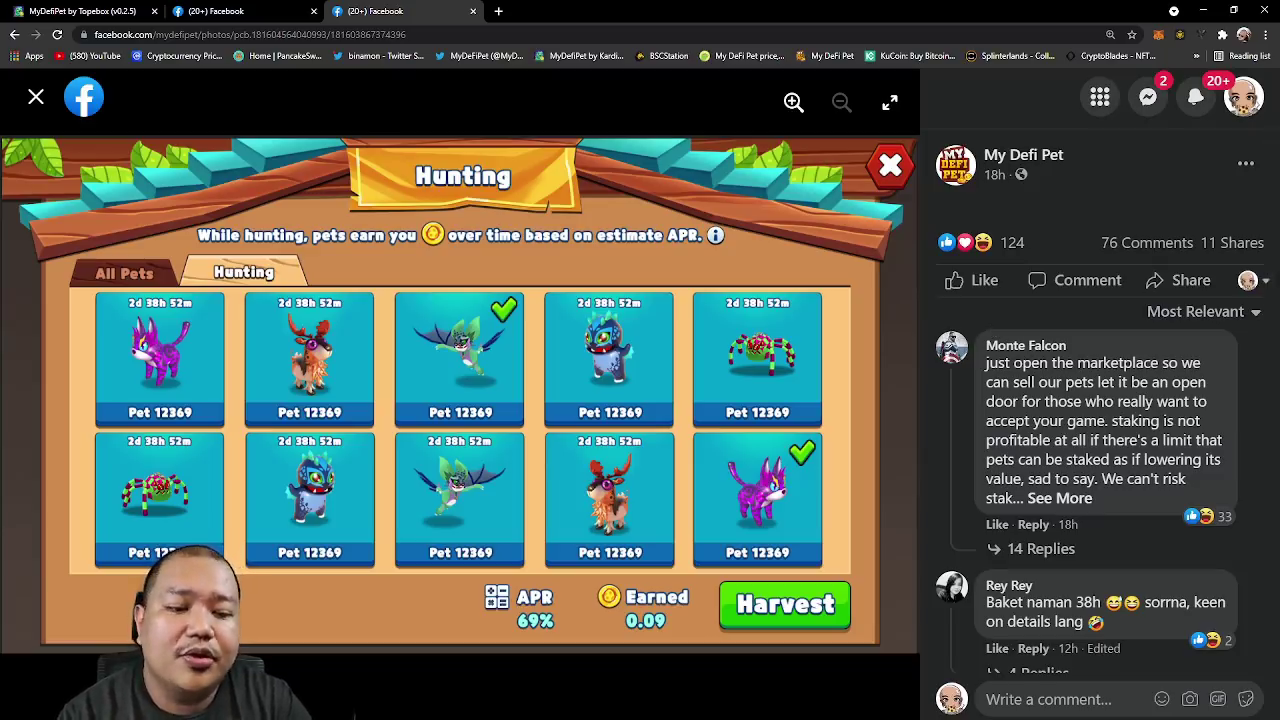
Switch to the Business model workbook in Excel and compare its APR and possible earnings inputs with the Hunting screenshot
{"action": "key", "text": "alt+Tab"}
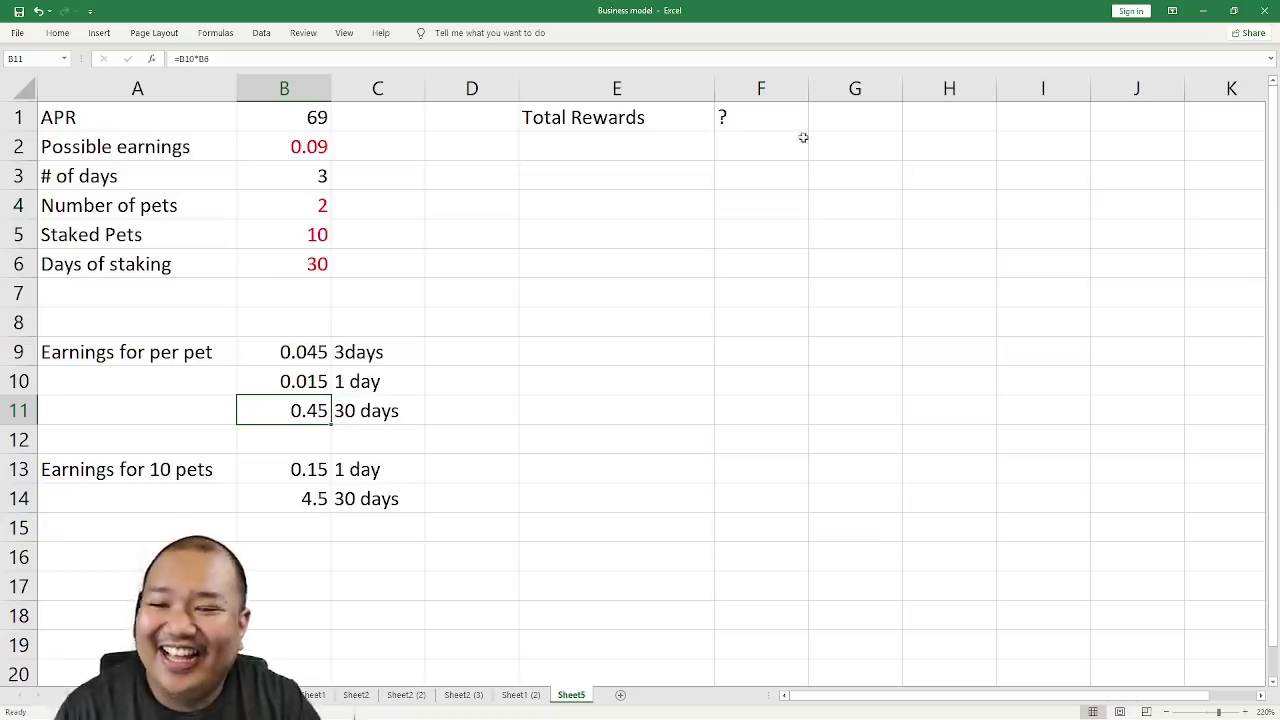
{"action": "left_click", "coordinate": [291, 119]}
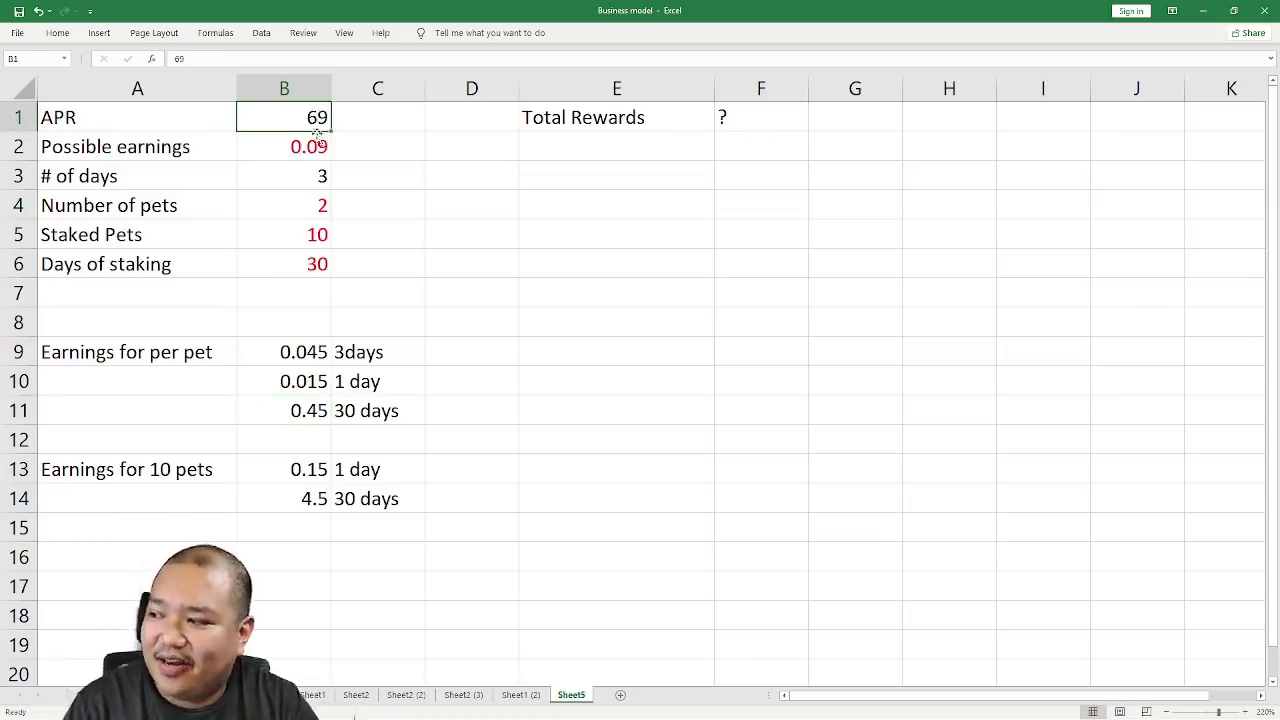
{"action": "left_click", "coordinate": [296, 152]}
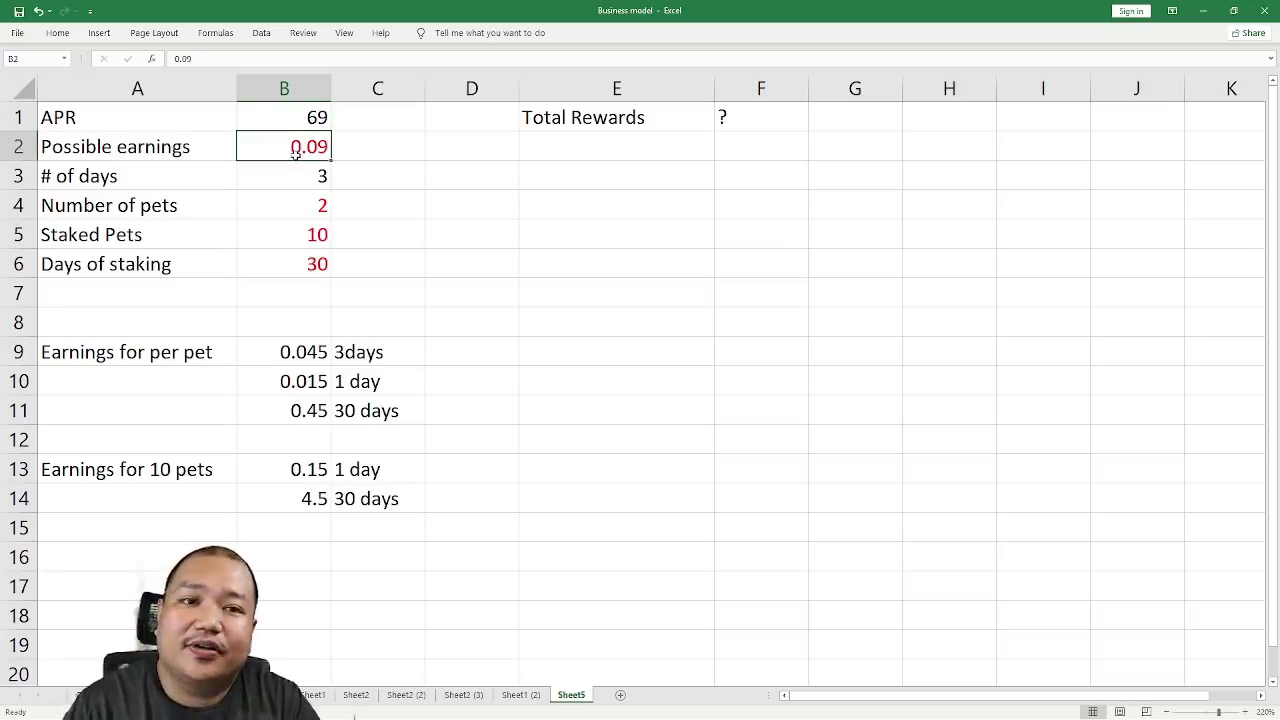
{"action": "double_click", "coordinate": [466, 20]}
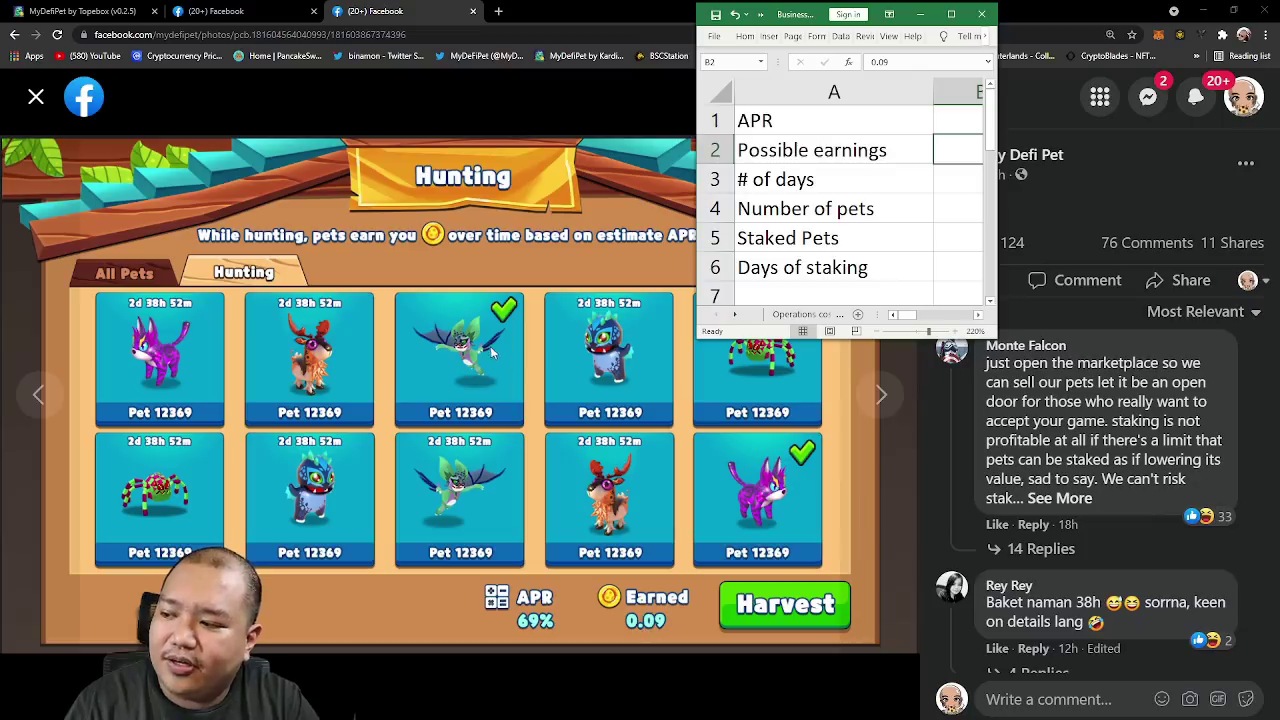
{"action": "left_click", "coordinate": [951, 14]}
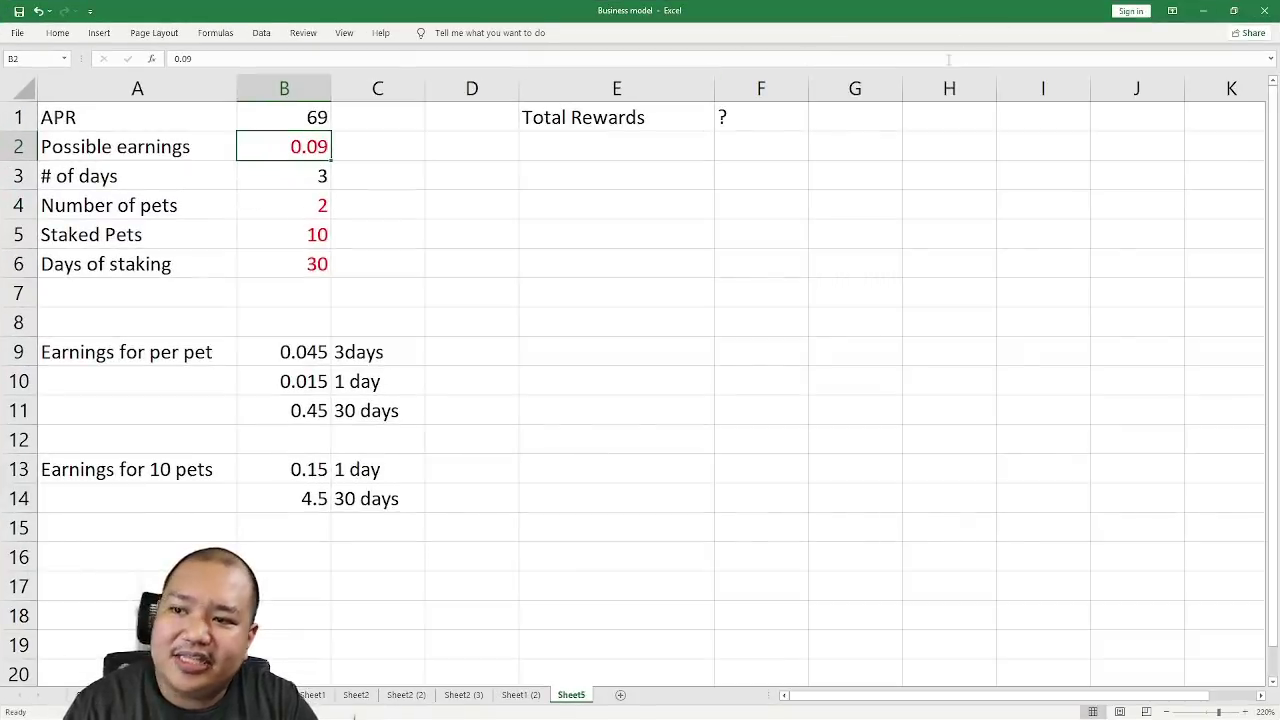
{"action": "left_click", "coordinate": [1231, 11]}
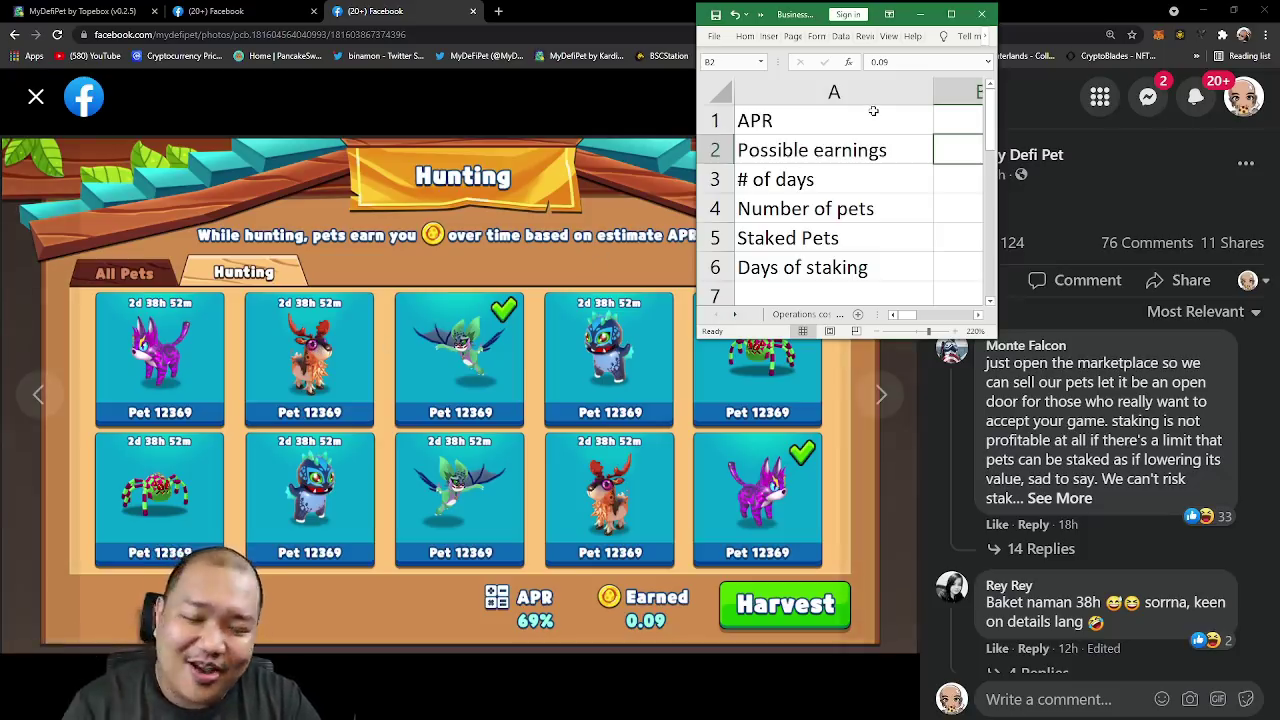
{"action": "left_click", "coordinate": [953, 16]}
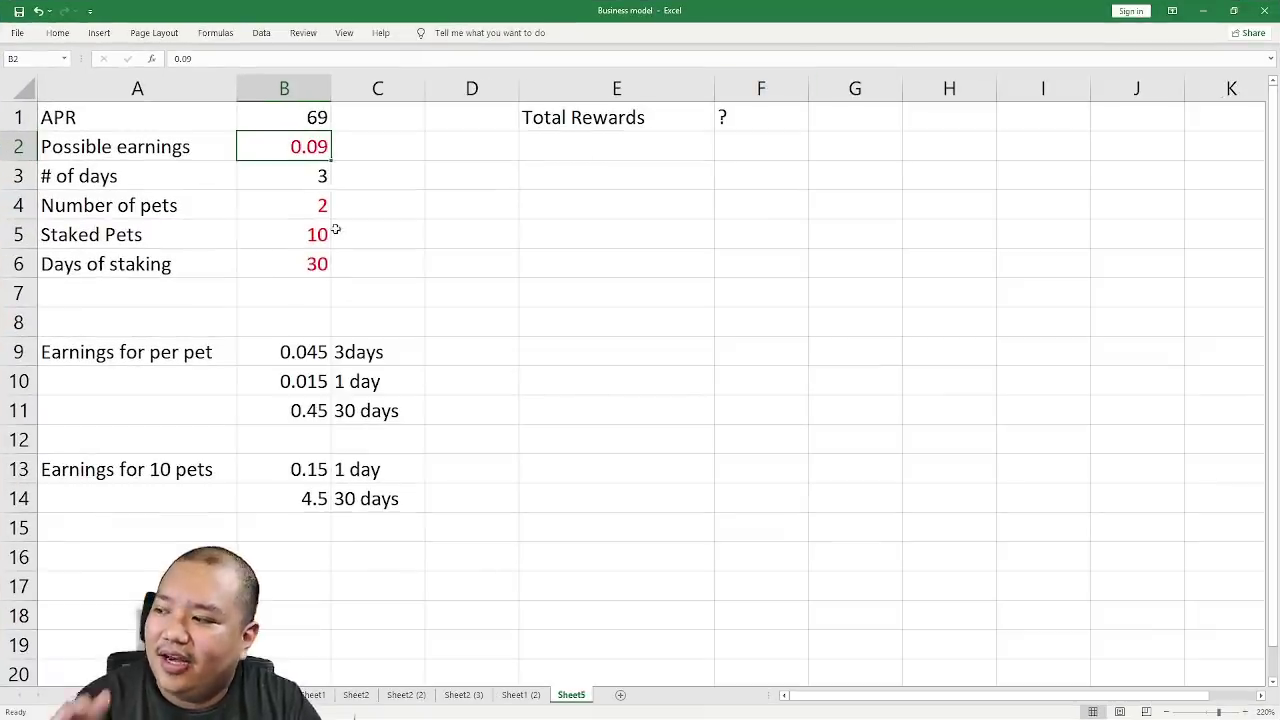
Check the number of pets and staked pets against the Hunting screenshot, and review the days of staking
{"action": "left_click", "coordinate": [325, 212]}
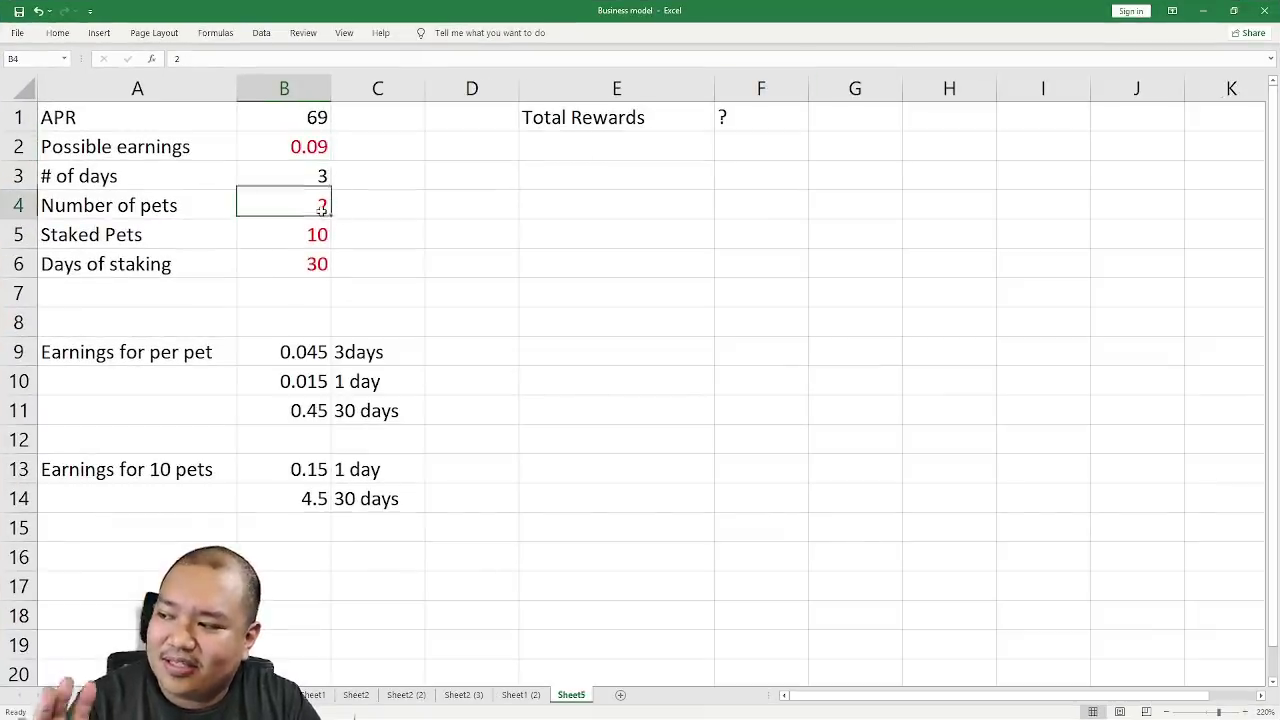
{"action": "left_click", "coordinate": [1232, 11]}
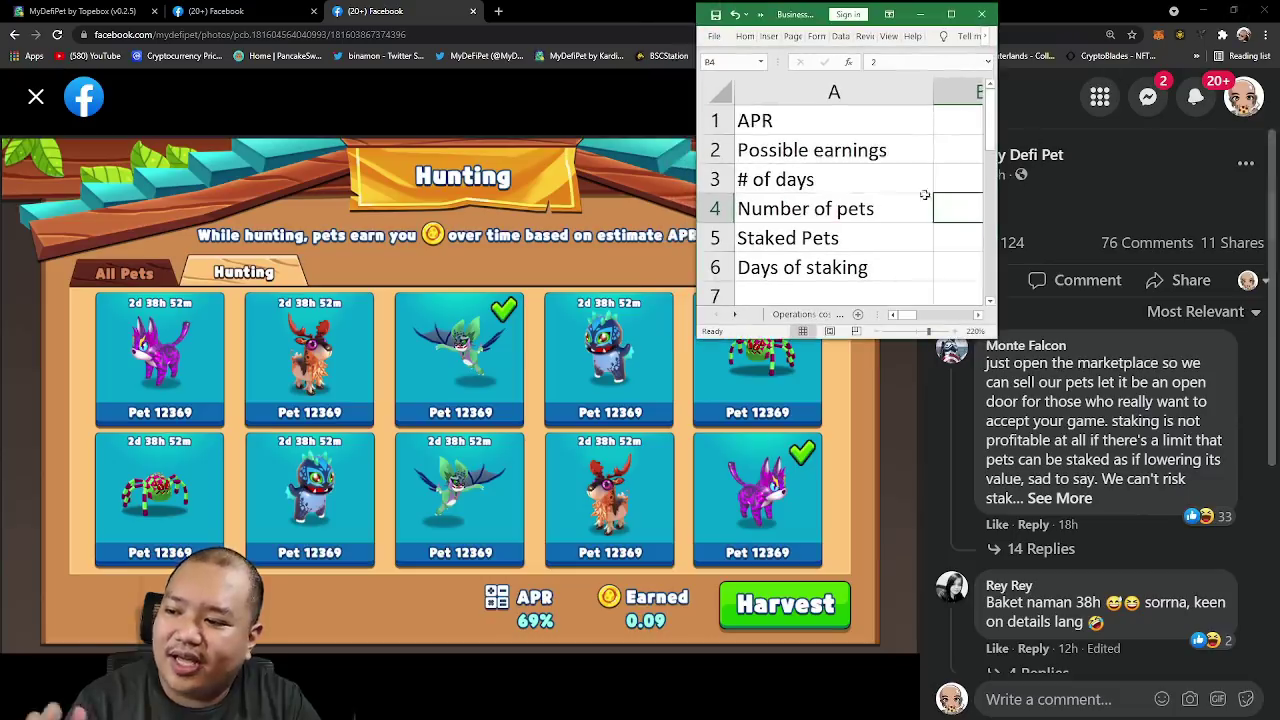
{"action": "left_click", "coordinate": [952, 15]}
{"action": "left_click", "coordinate": [320, 236]}
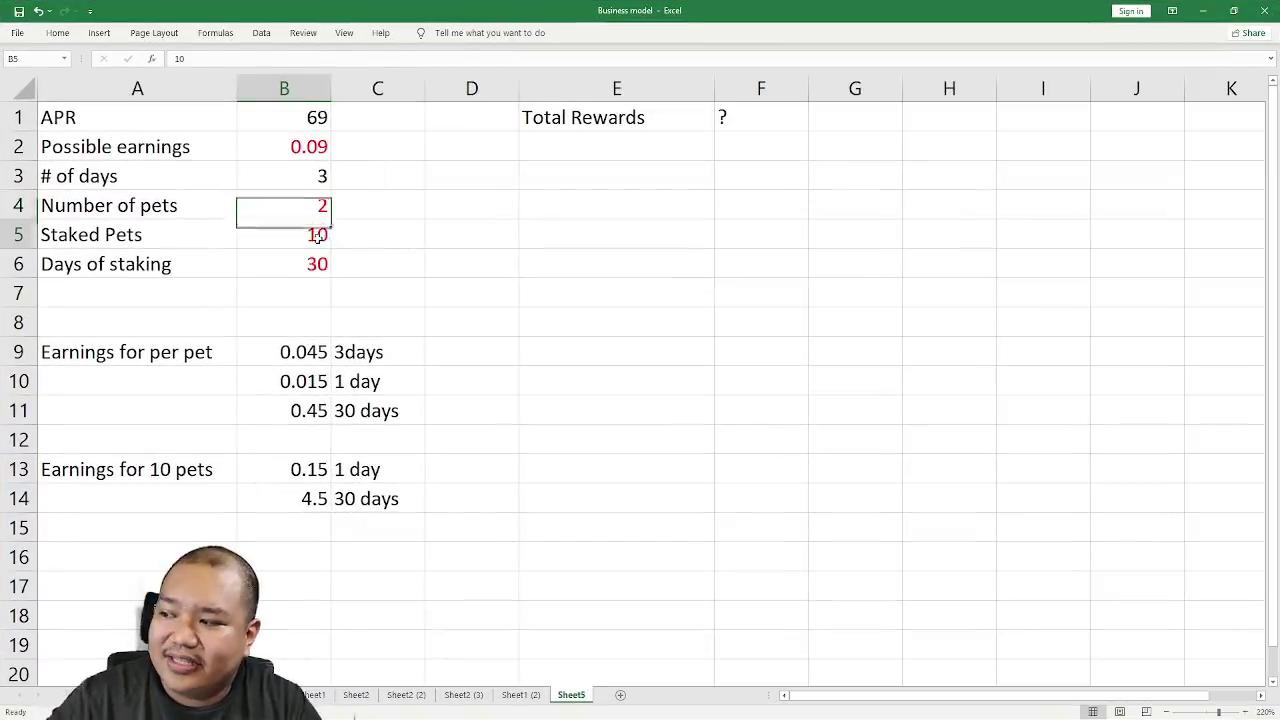
{"action": "left_click", "coordinate": [1232, 11]}
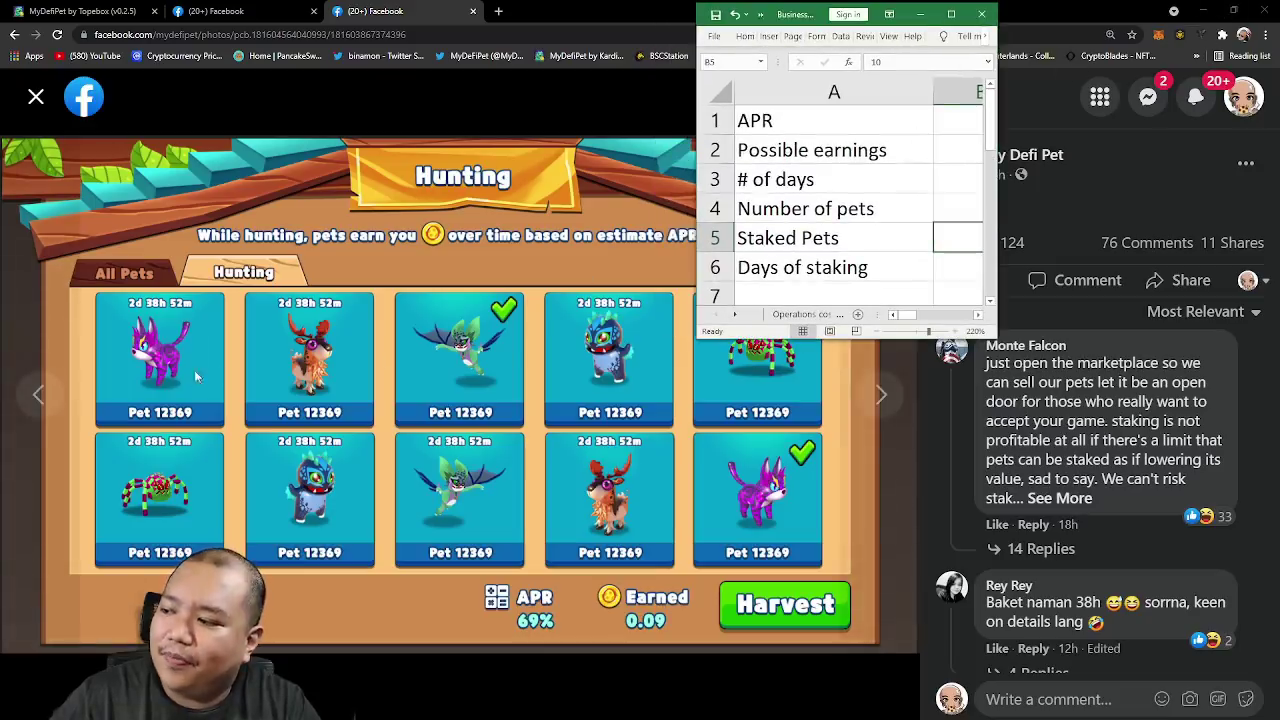
{"action": "left_click", "coordinate": [951, 14]}
{"action": "left_click", "coordinate": [293, 270]}
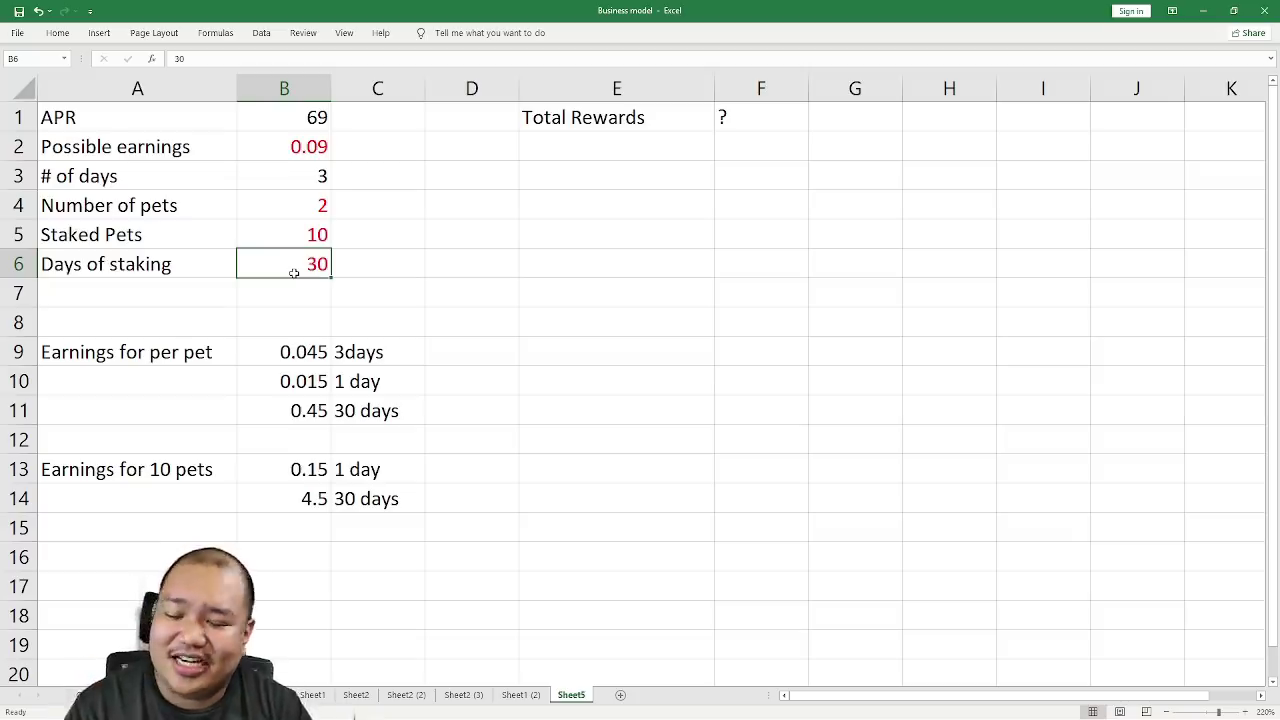
Examine the three-day earnings per pet in B9 along with the possible earnings and number of pets behind it
{"action": "left_click", "coordinate": [335, 318]}
{"action": "left_click", "coordinate": [302, 352]}
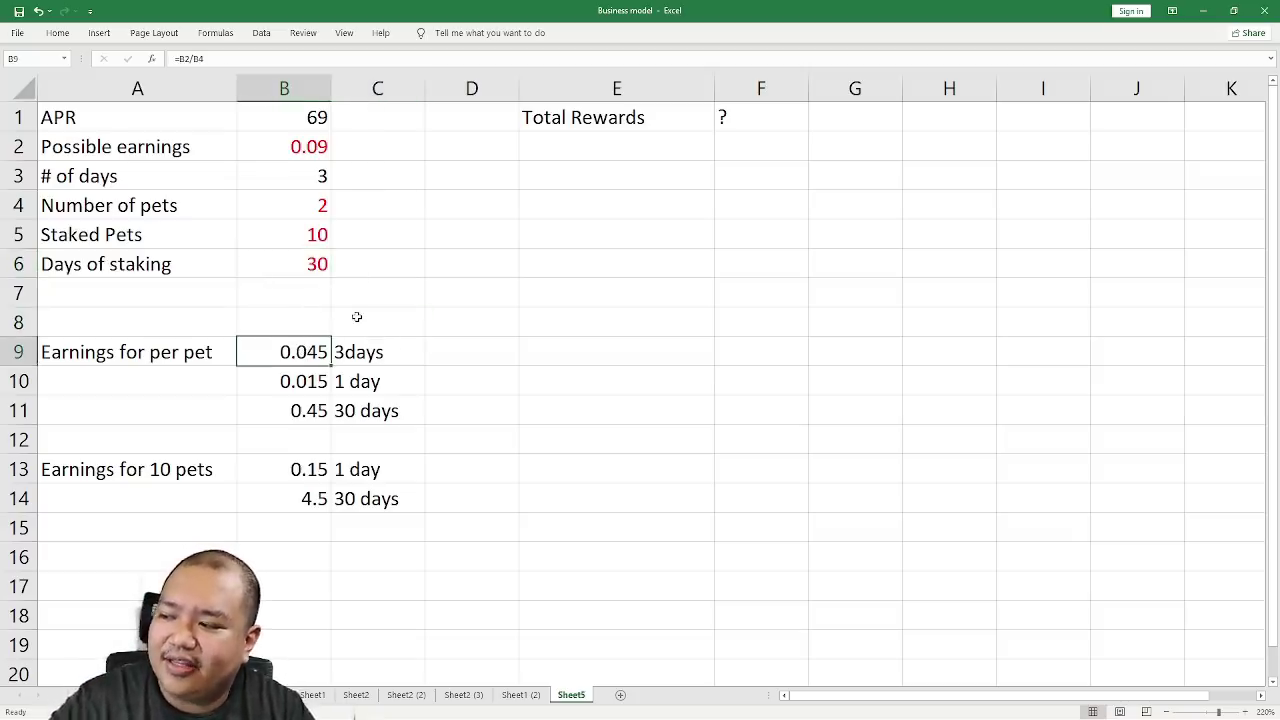
{"action": "left_click", "coordinate": [320, 197]}
{"action": "left_click", "coordinate": [327, 150]}
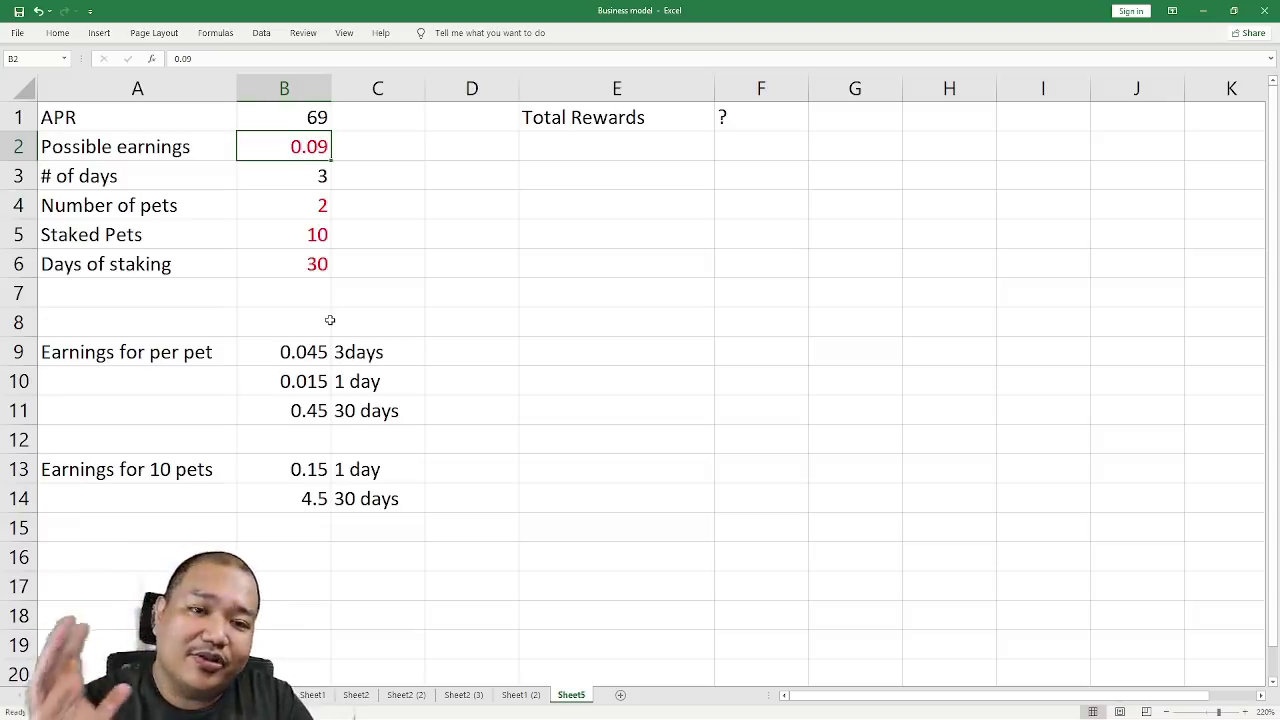
{"action": "left_click", "coordinate": [222, 469]}
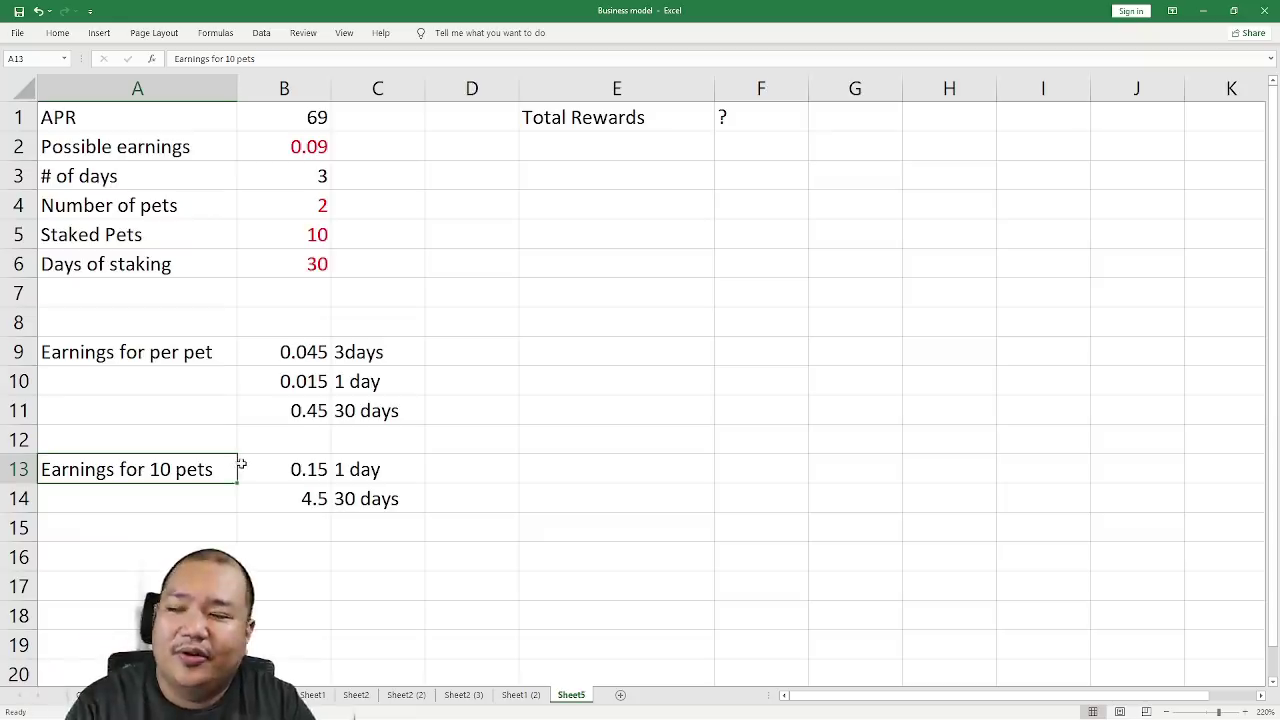
{"action": "left_click", "coordinate": [409, 303]}
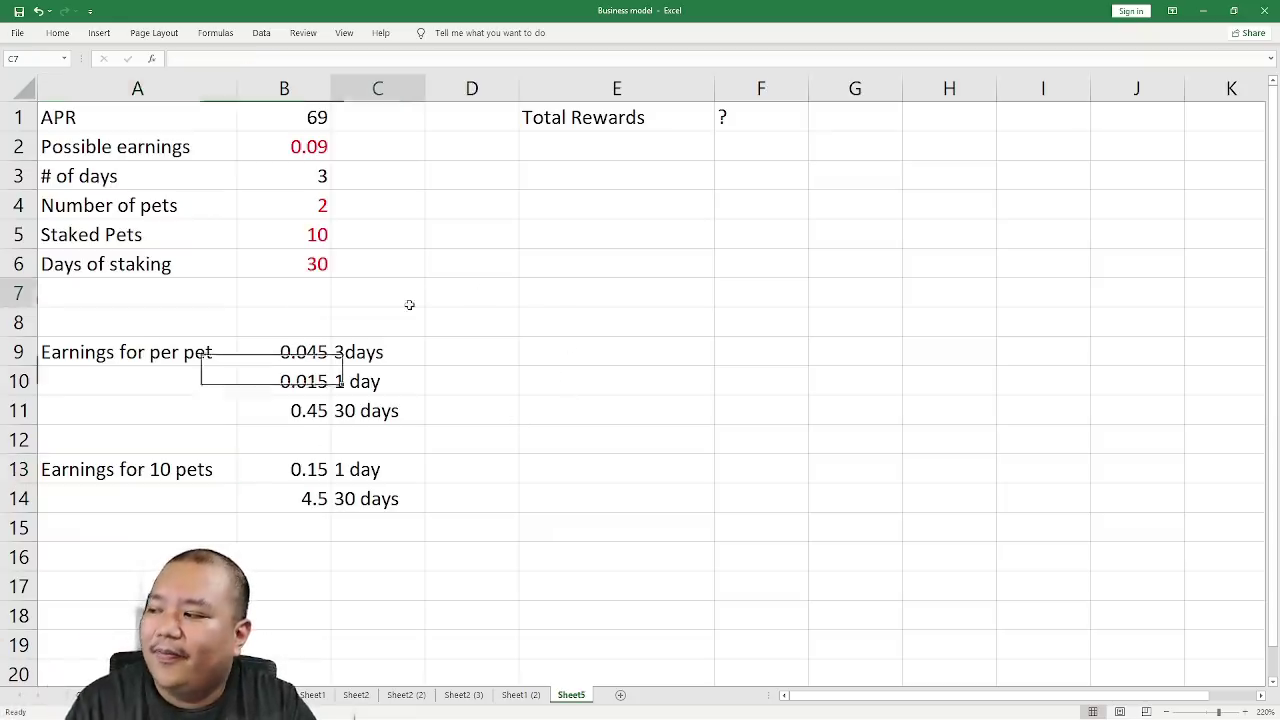
{"action": "left_click", "coordinate": [308, 358]}
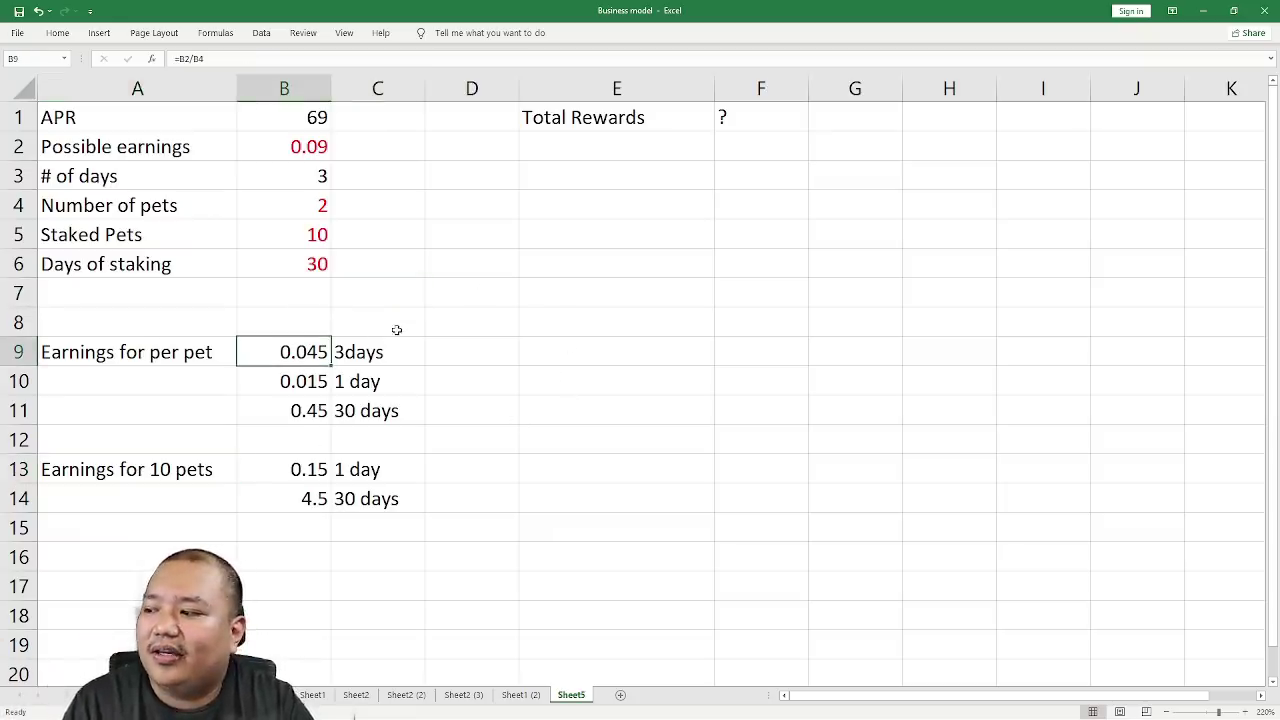
{"action": "left_click", "coordinate": [375, 353]}
{"action": "left_click", "coordinate": [318, 356]}
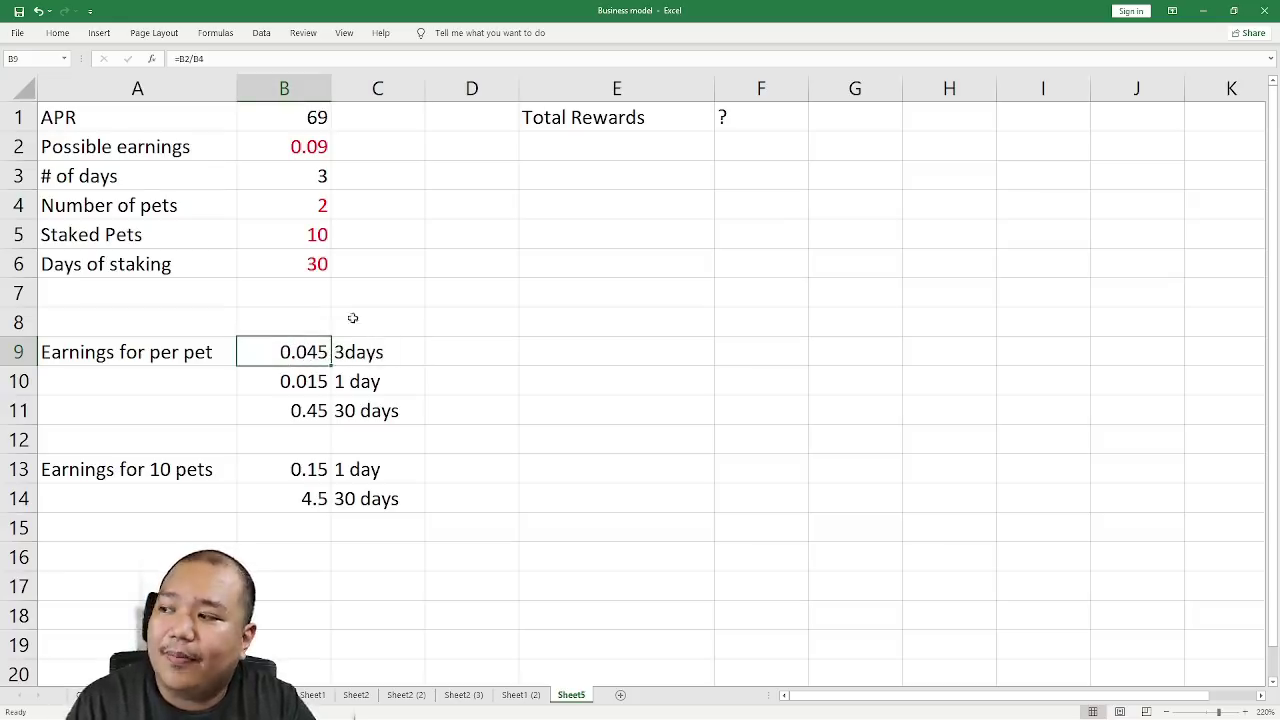
{"action": "left_click", "coordinate": [318, 145]}
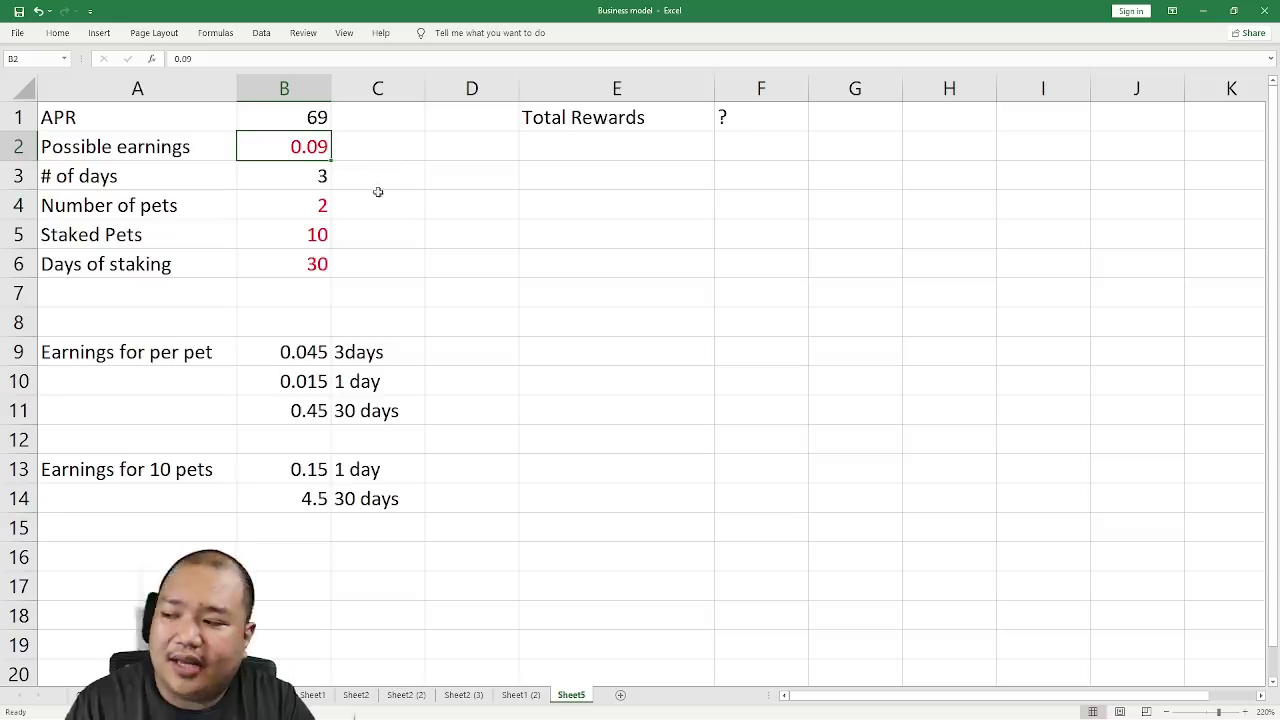
Examine the 1-day and 30-day earnings per pet in B10 and B11 and their formulas
{"action": "left_click", "coordinate": [369, 386]}
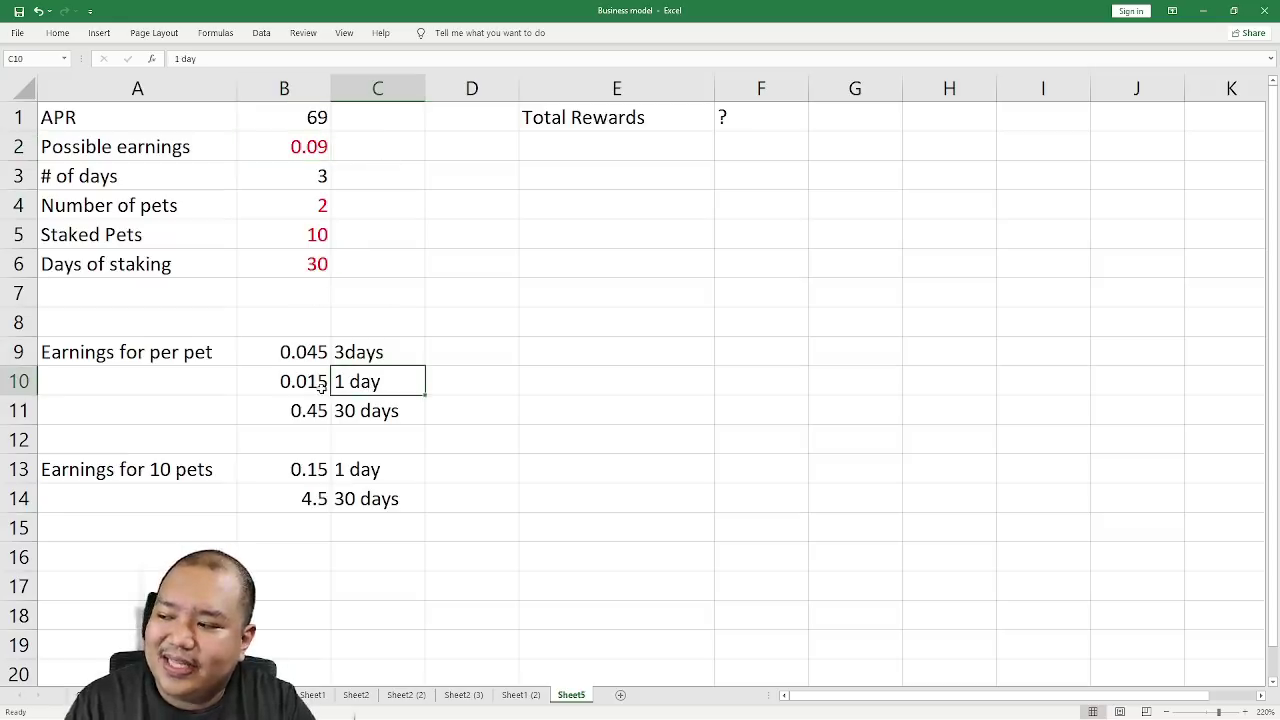
{"action": "left_click", "coordinate": [322, 389]}
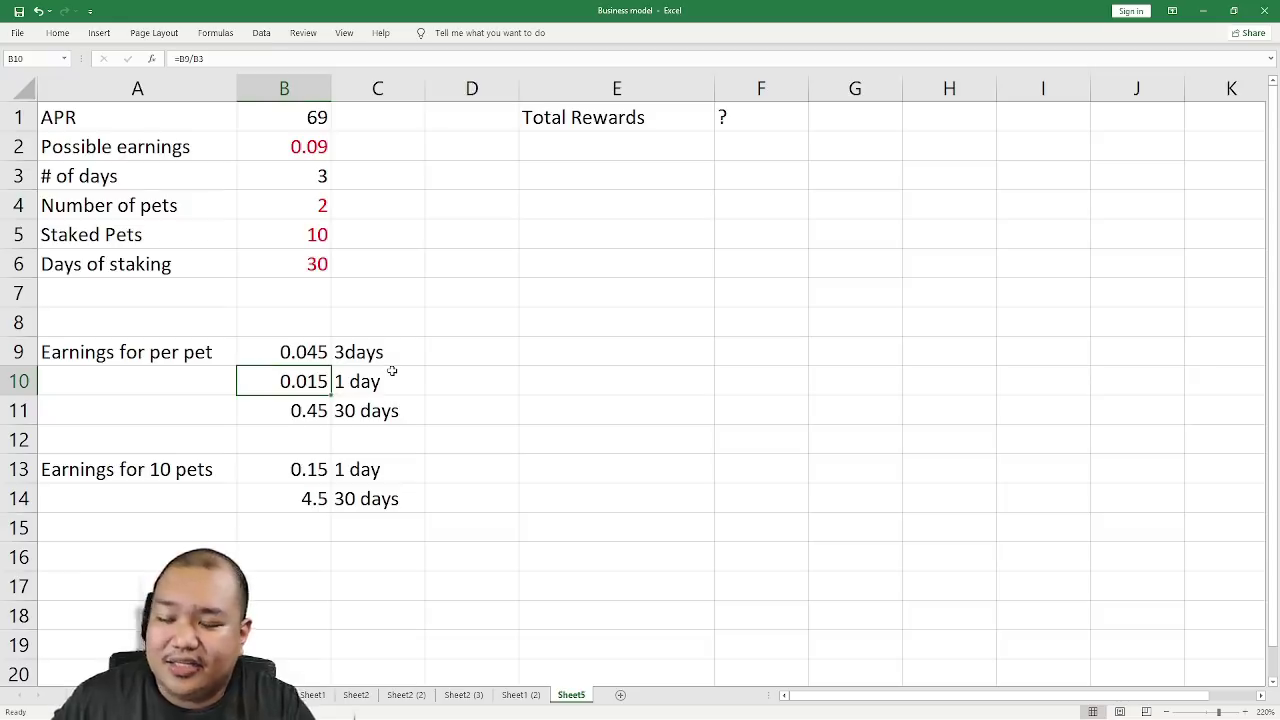
{"action": "left_click", "coordinate": [315, 411]}
{"action": "left_click", "coordinate": [360, 418]}
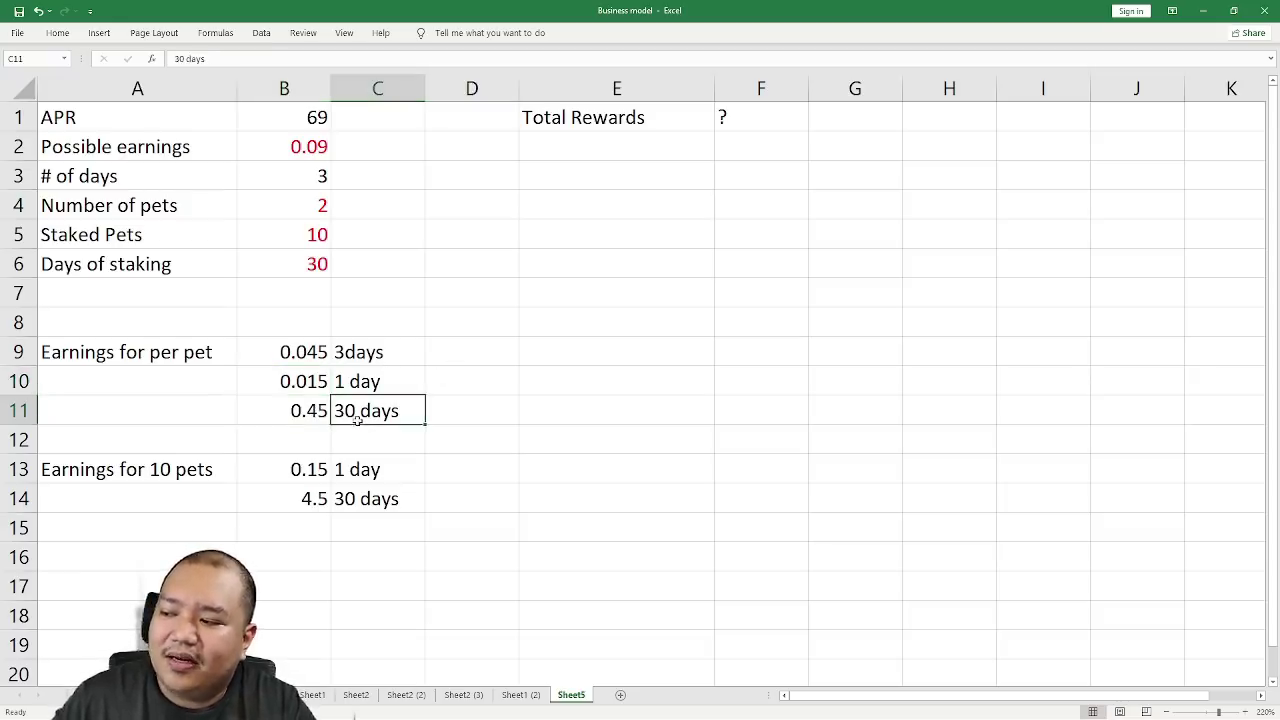
{"action": "left_click", "coordinate": [314, 413]}
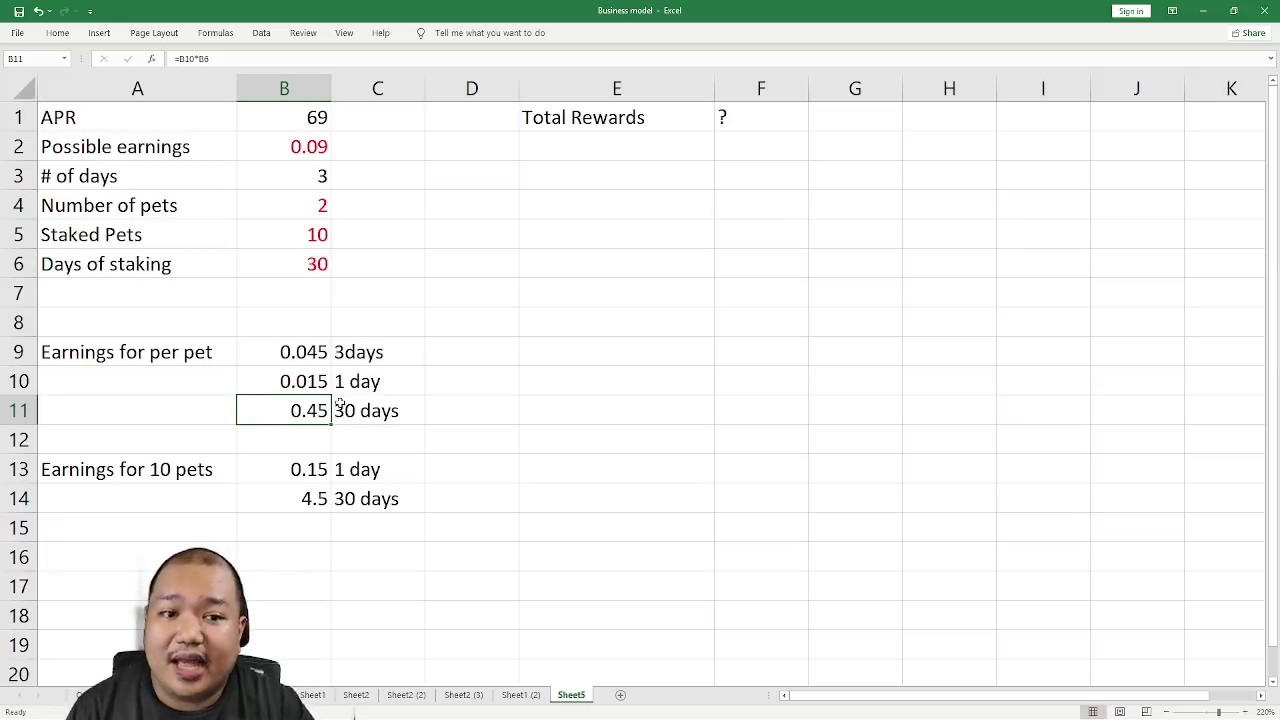
Review the APR in B1 and the Total Rewards entry in E1:F1
{"action": "left_click", "coordinate": [312, 119]}
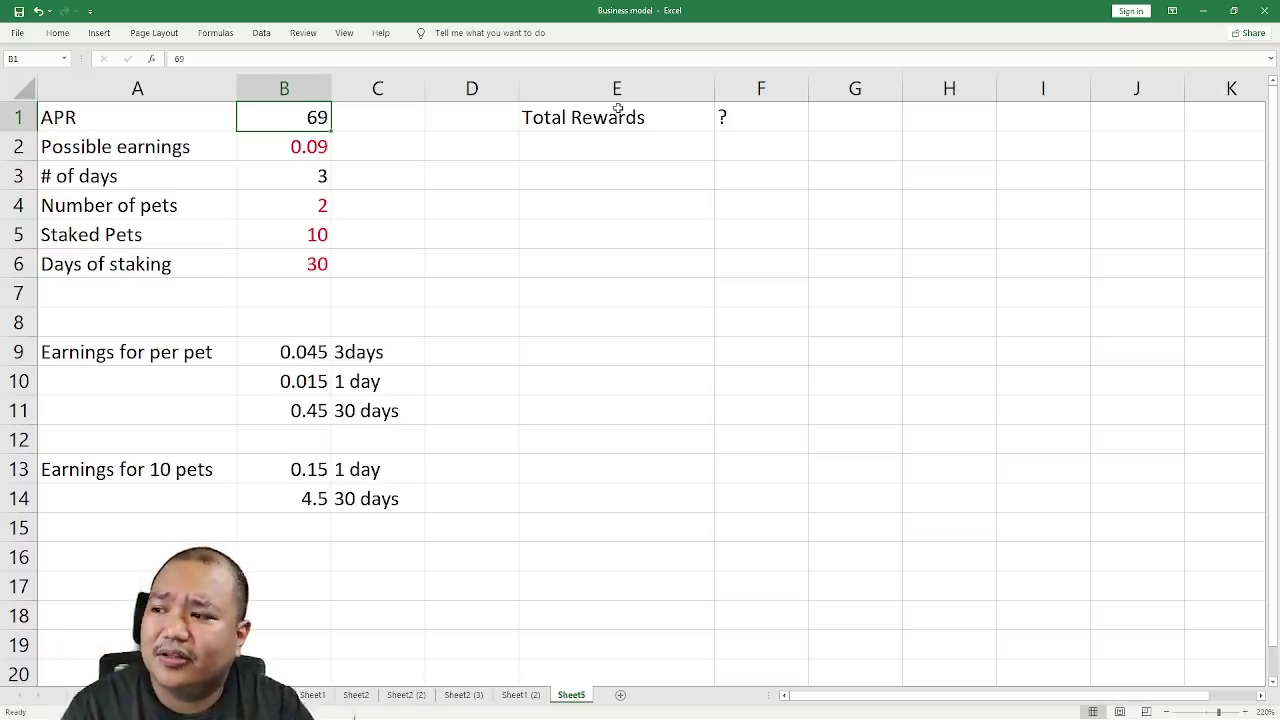
{"action": "left_click_drag", "start_coordinate": [634, 118], "coordinate": [730, 120]}
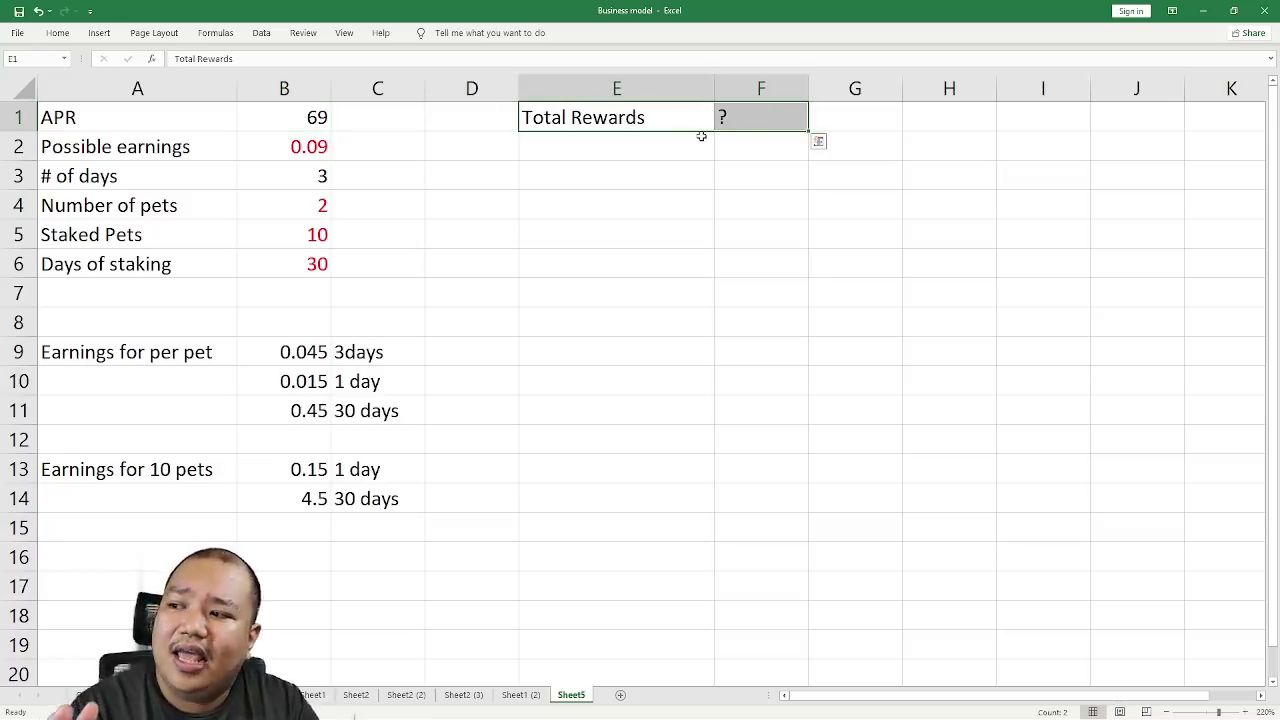
{"action": "left_click", "coordinate": [657, 177]}
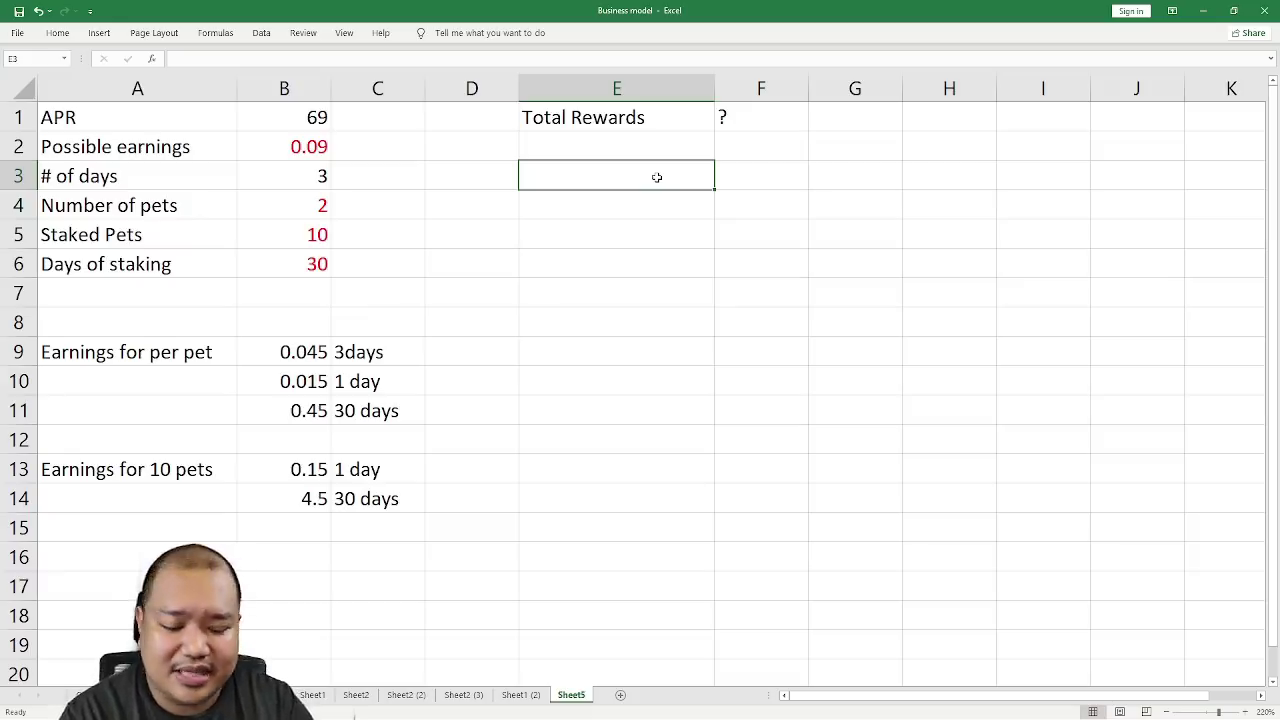
{"action": "type", "text": "3"}
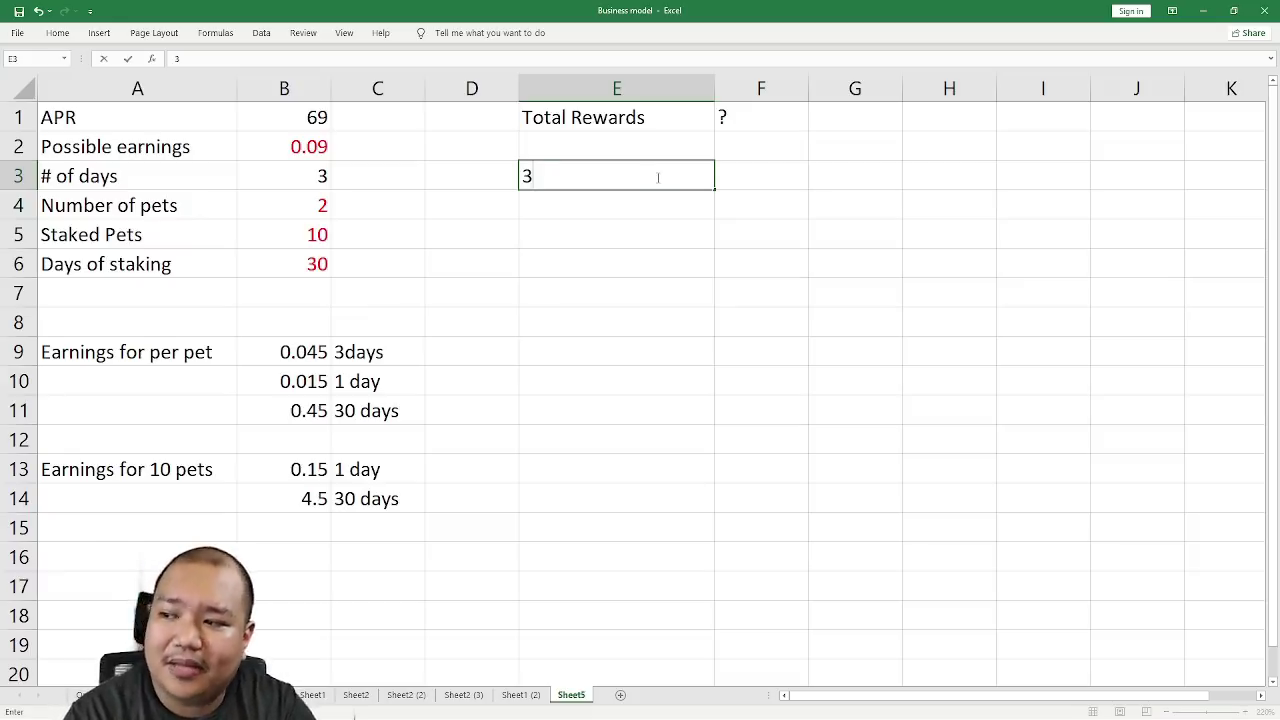
{"action": "key", "text": "Tab"}
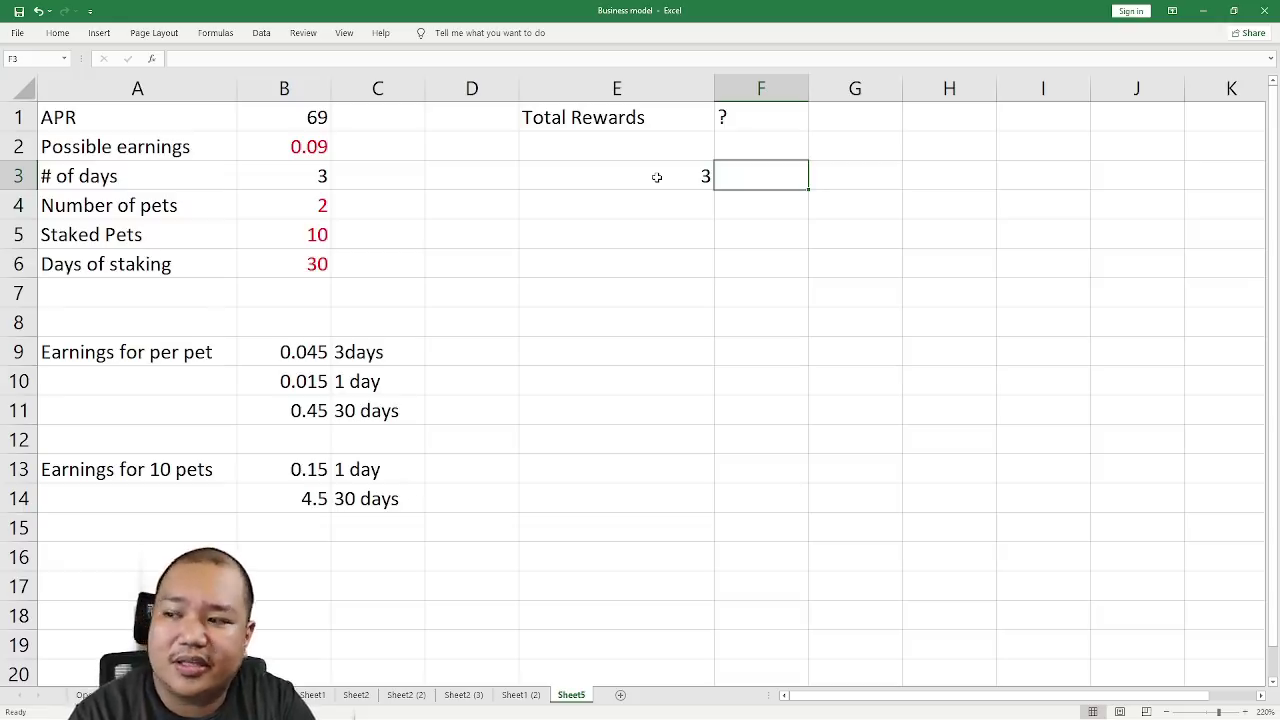
{"action": "left_click", "coordinate": [657, 177]}
{"action": "type", "text": "30"}
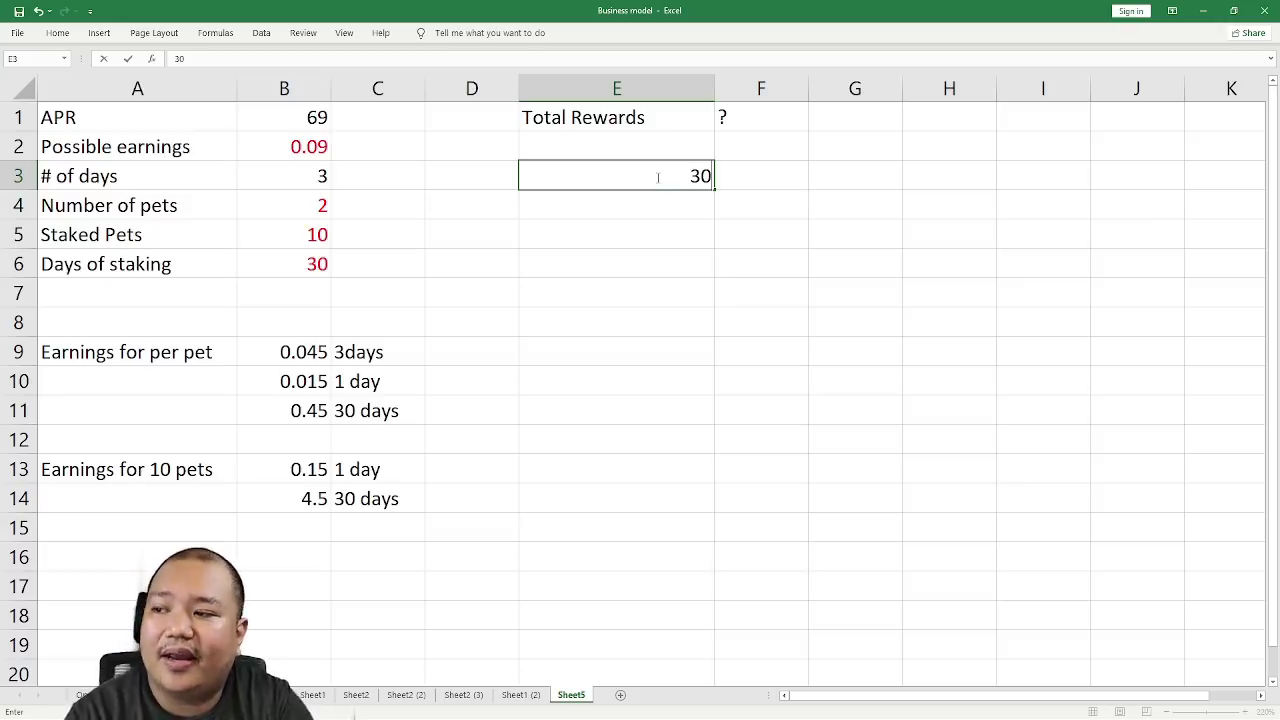
{"action": "key", "text": "BackSpace"}
{"action": "key", "text": "BackSpace"}
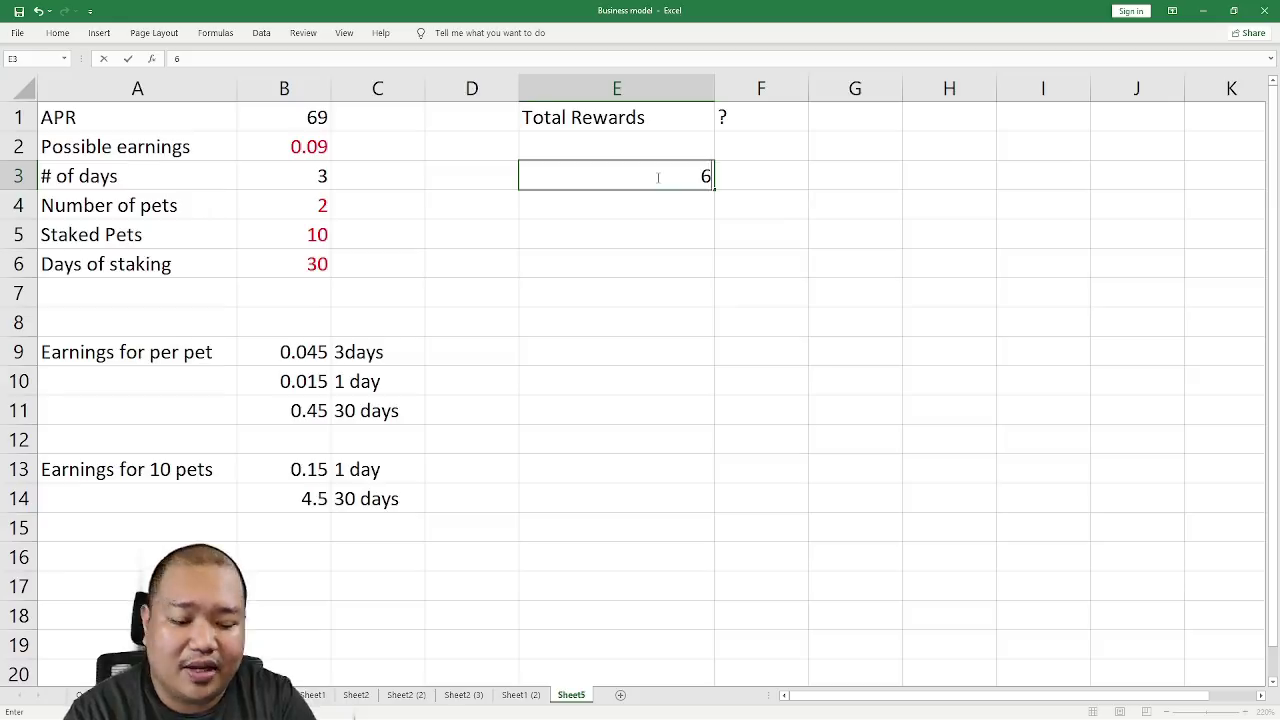
{"action": "type", "text": "0"}
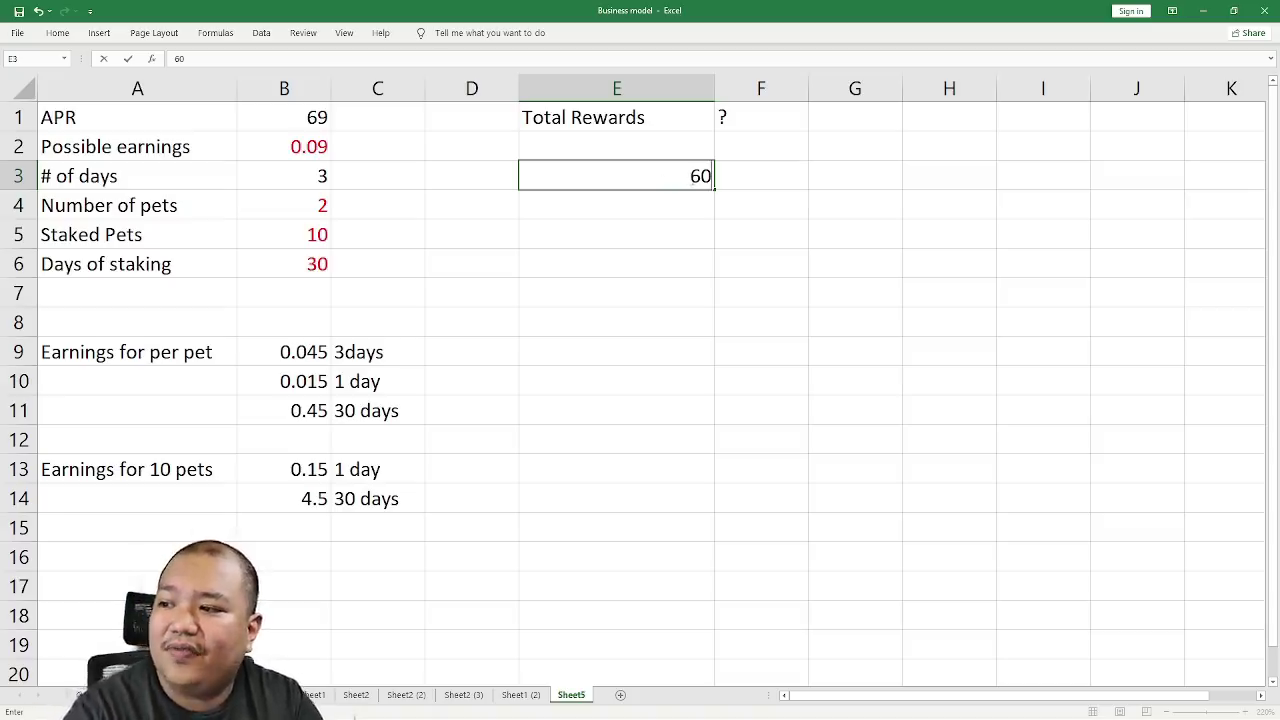
{"action": "key", "text": "BackSpace"}
{"action": "key", "text": "BackSpace"}
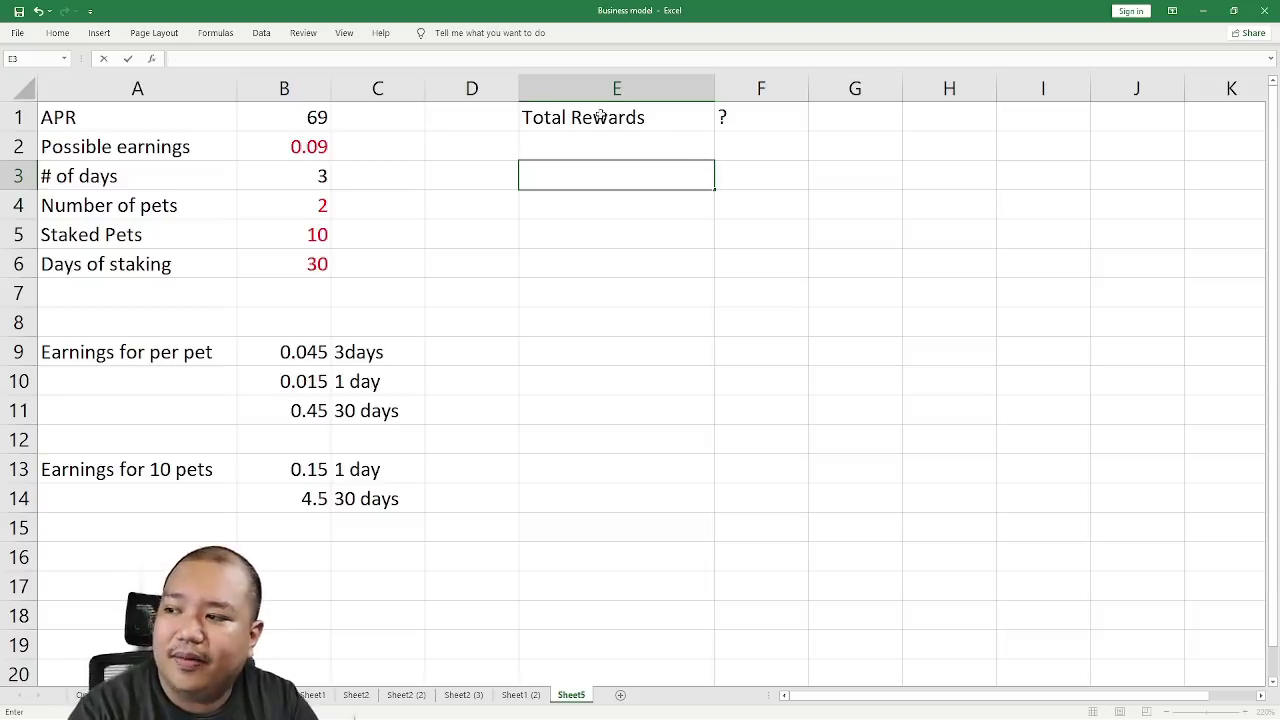
Clear the Total Rewards label and its question mark from E1:F1
{"action": "left_click_drag", "start_coordinate": [600, 117], "coordinate": [728, 115]}
{"action": "key", "text": "Delete"}
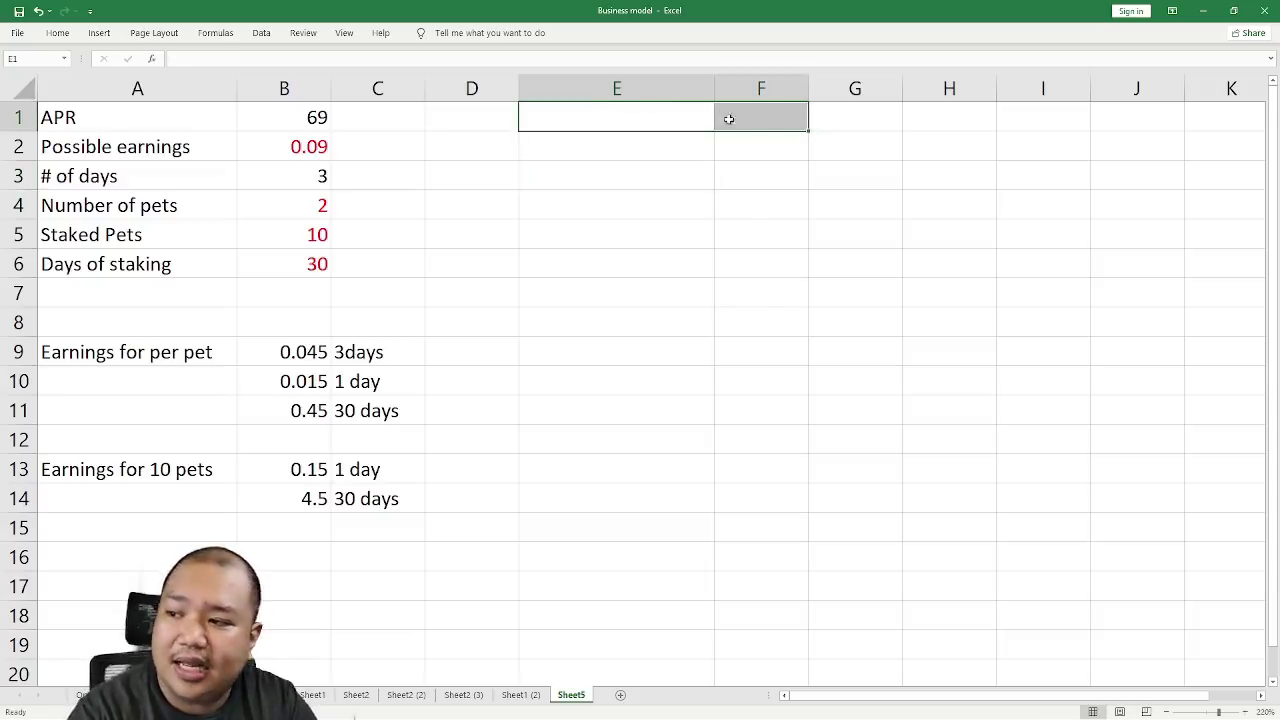
{"action": "left_click", "coordinate": [498, 191]}
Review the APR in B1, the 30-day earnings per pet in B11 and the 30-day earnings for 10 pets in B14
{"action": "left_click", "coordinate": [304, 120]}
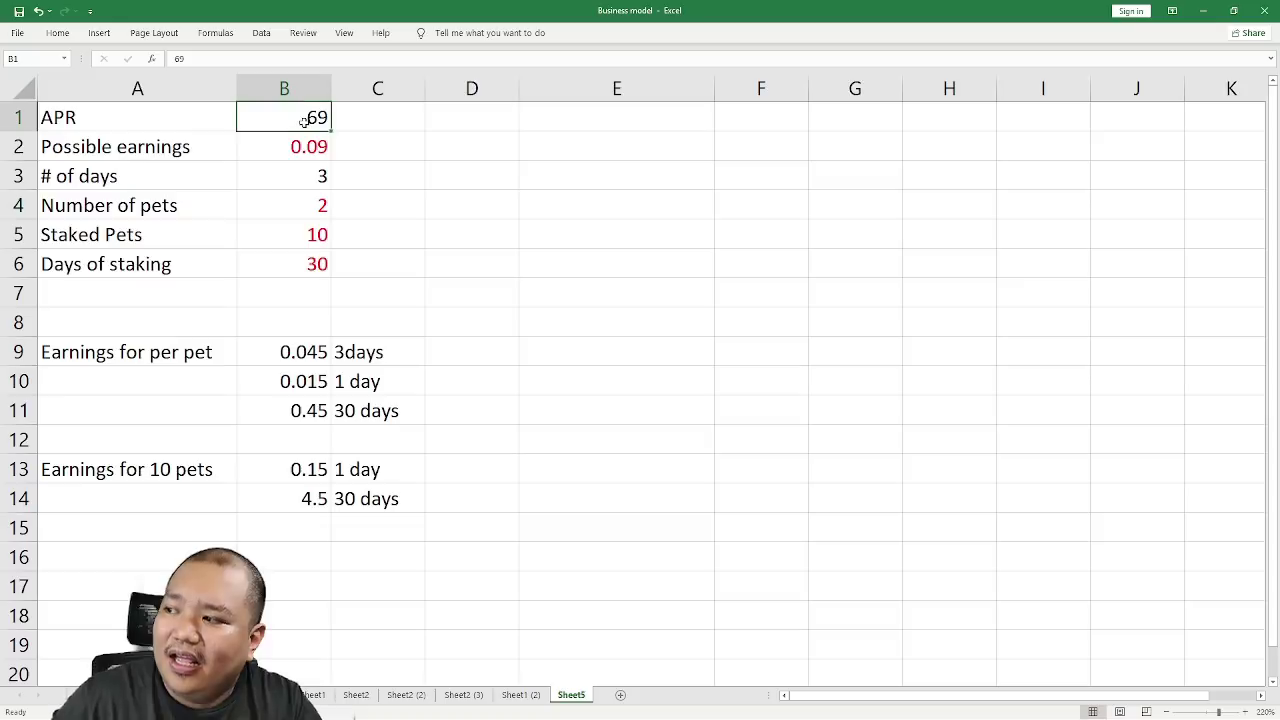
{"action": "left_click", "coordinate": [312, 410]}
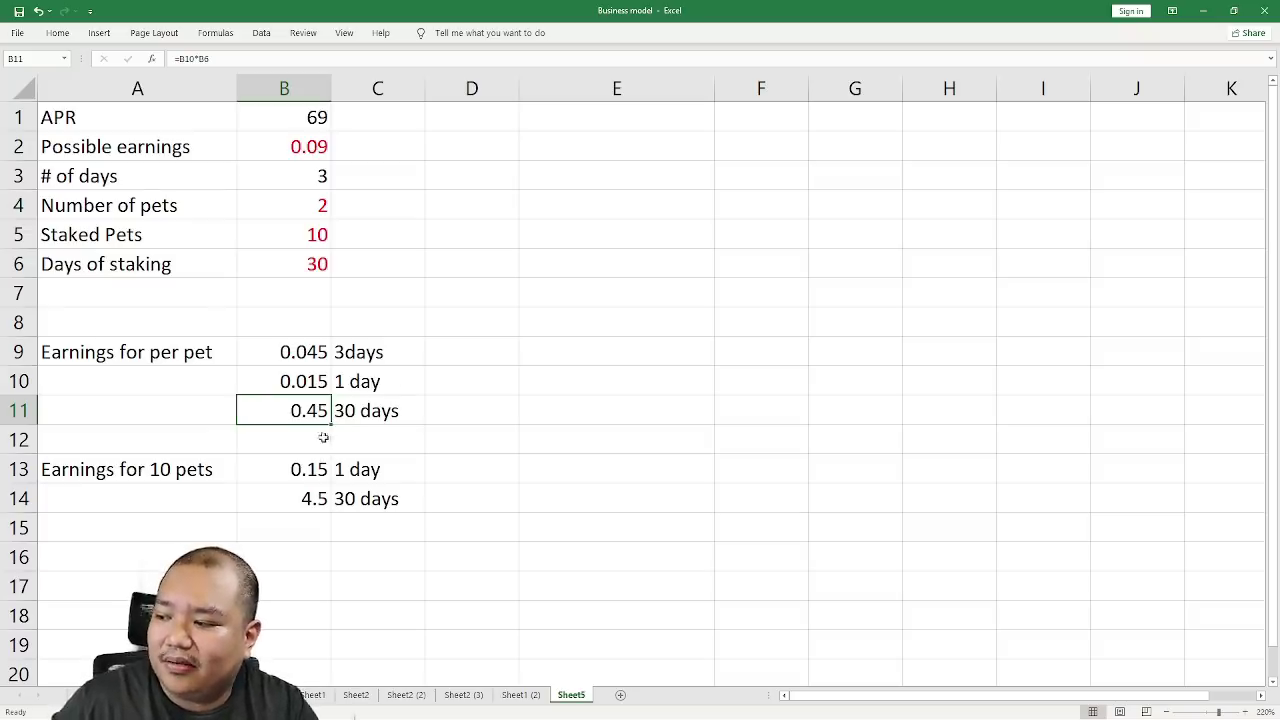
{"action": "left_click", "coordinate": [313, 500]}
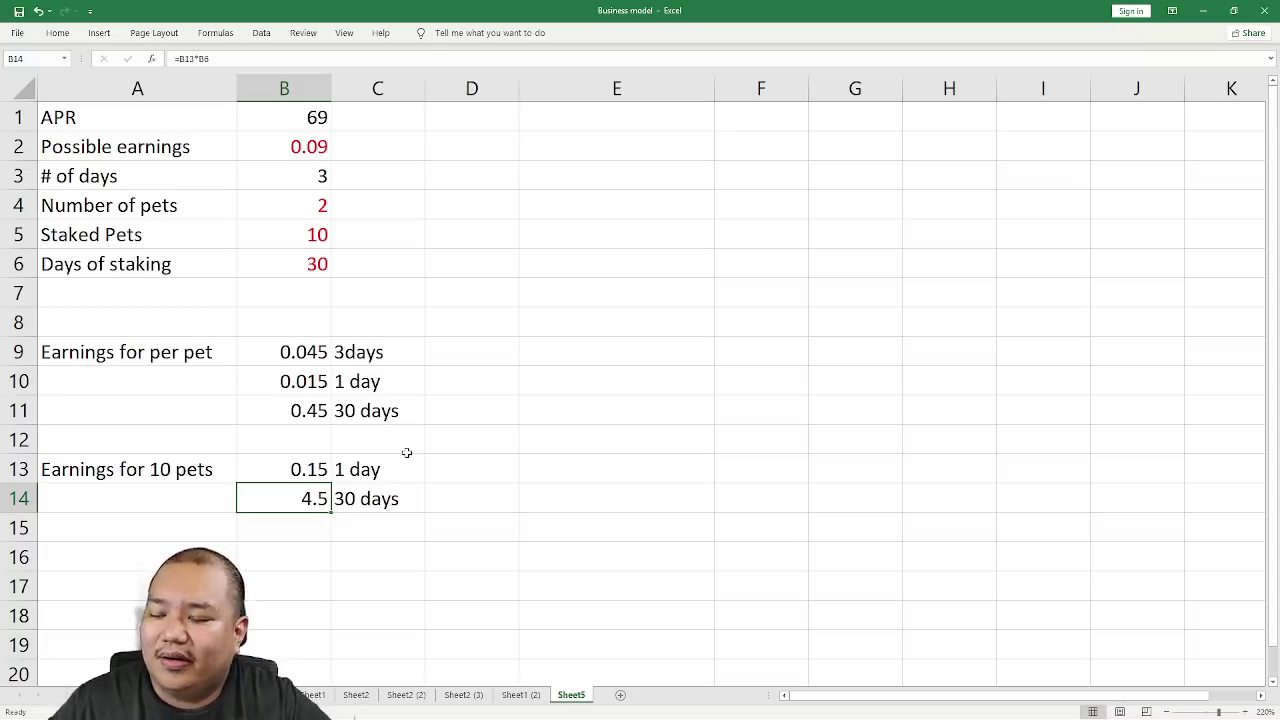
{"action": "key", "text": "Down"}
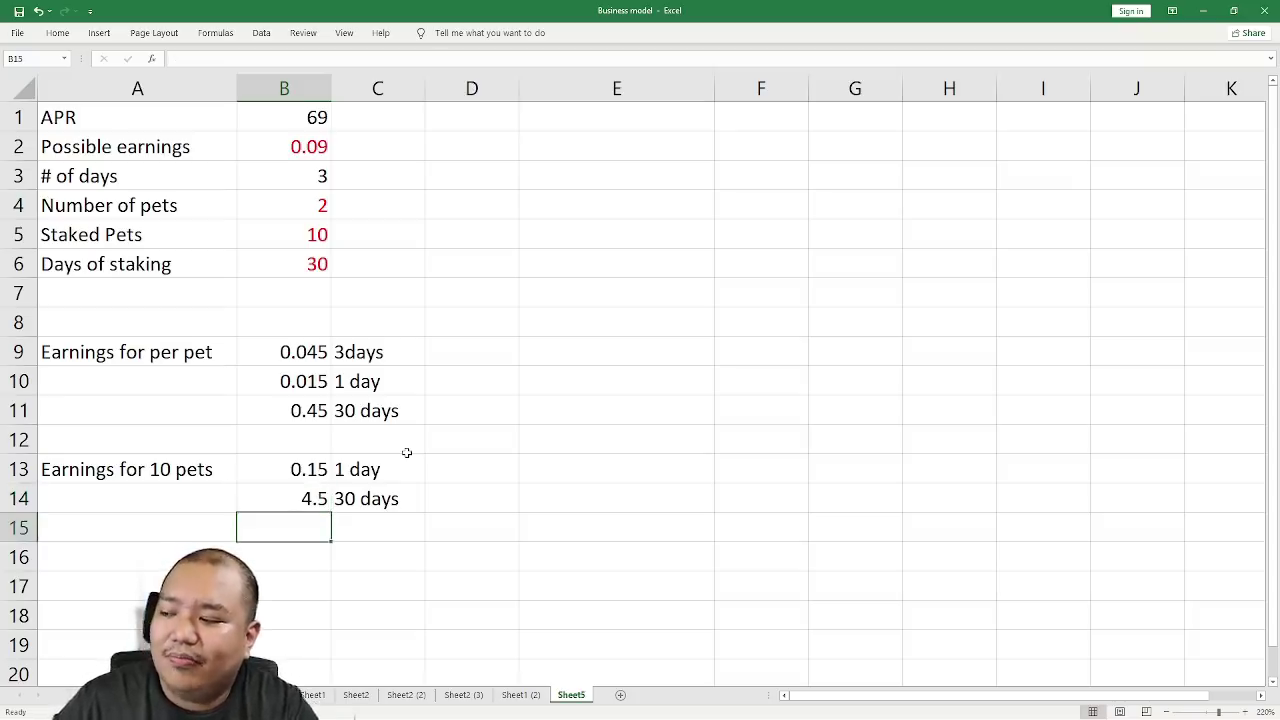
{"action": "key", "text": "Up"}
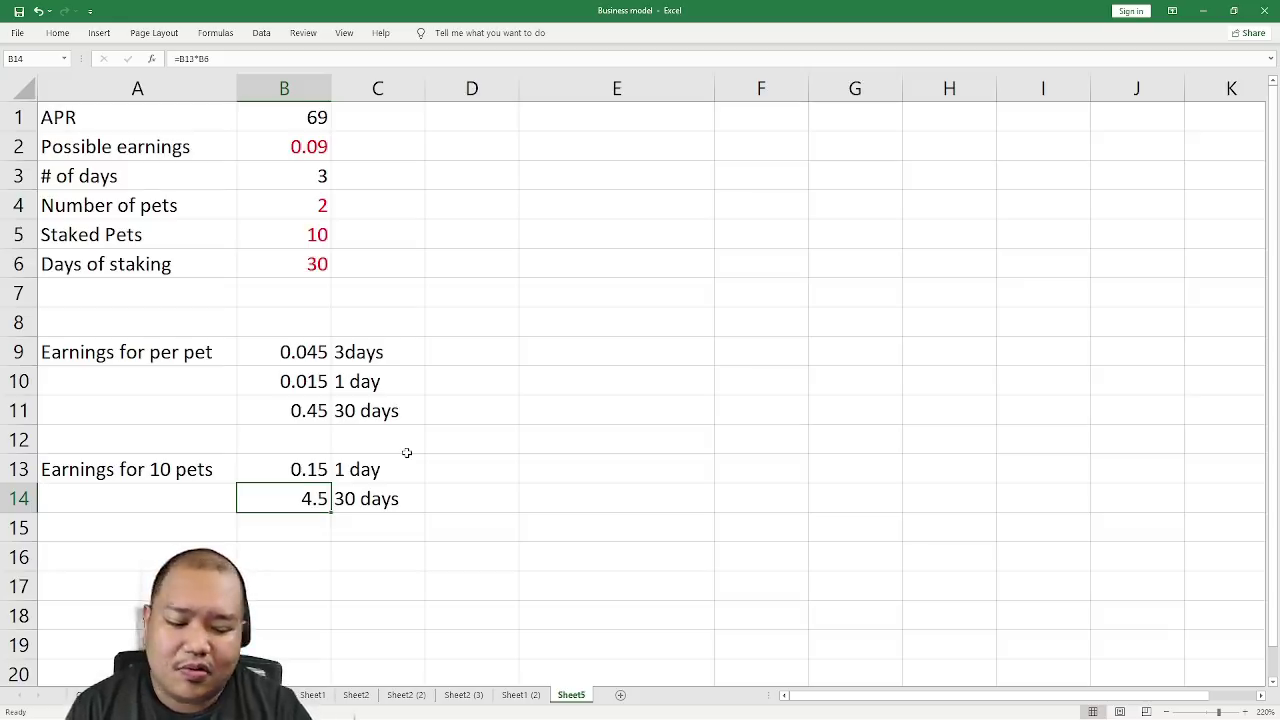
{"action": "key", "text": "Up"}
{"action": "key", "text": "Up"}
{"action": "key", "text": "Up"}
{"action": "key", "text": "Up"}
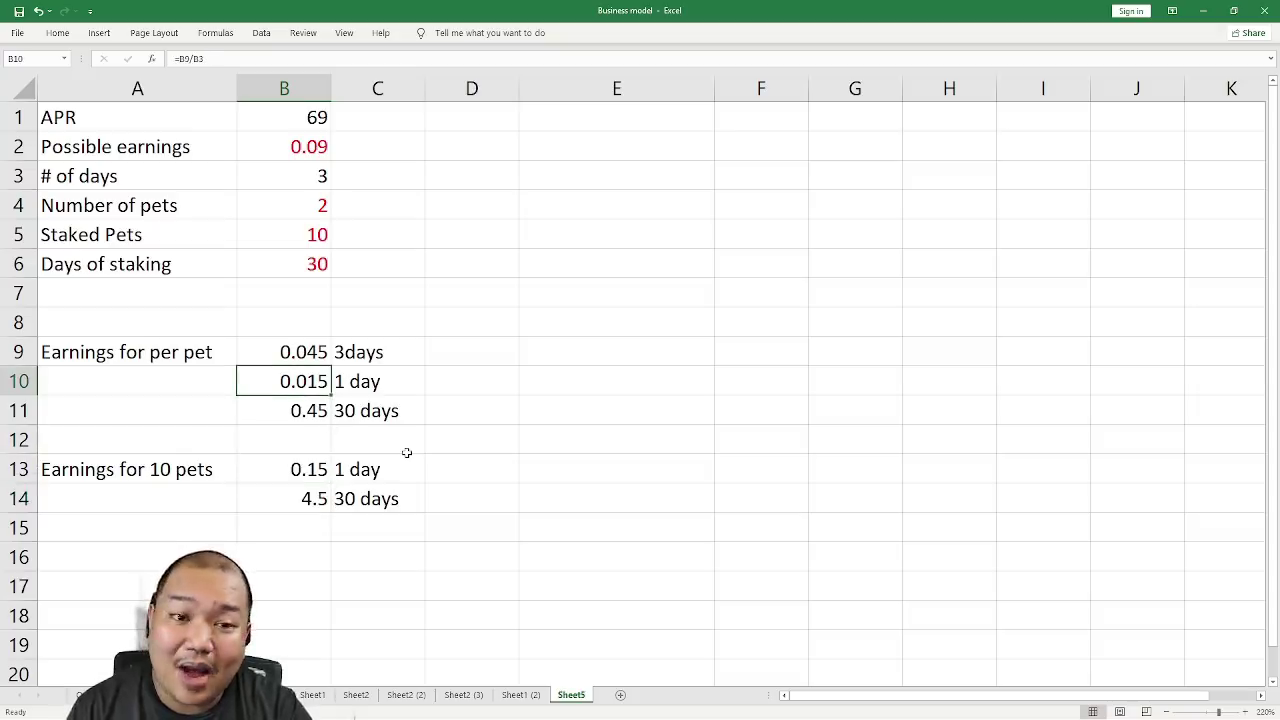
{"action": "key", "text": "Up"}
{"action": "key", "text": "Up"}
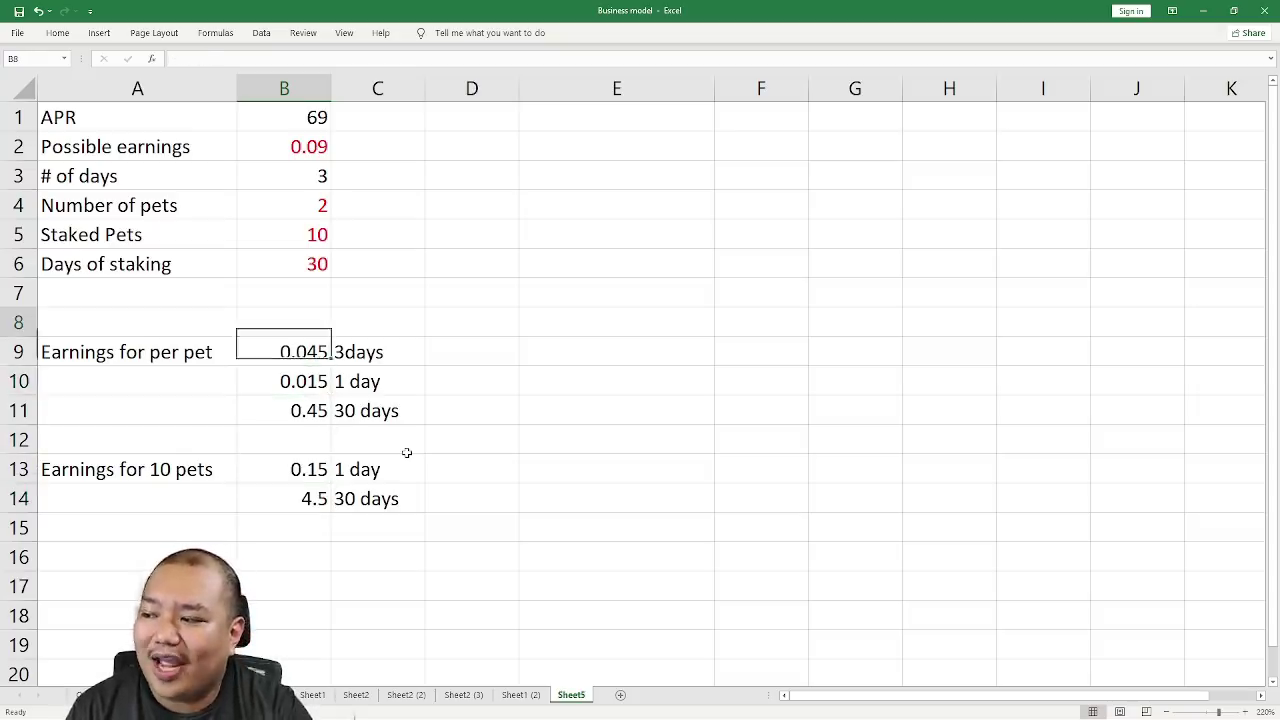
{"action": "key", "text": "Down"}
{"action": "key", "text": "Down"}
{"action": "key", "text": "Down"}
{"action": "key", "text": "Down"}
{"action": "key", "text": "Down"}
{"action": "key", "text": "Down"}
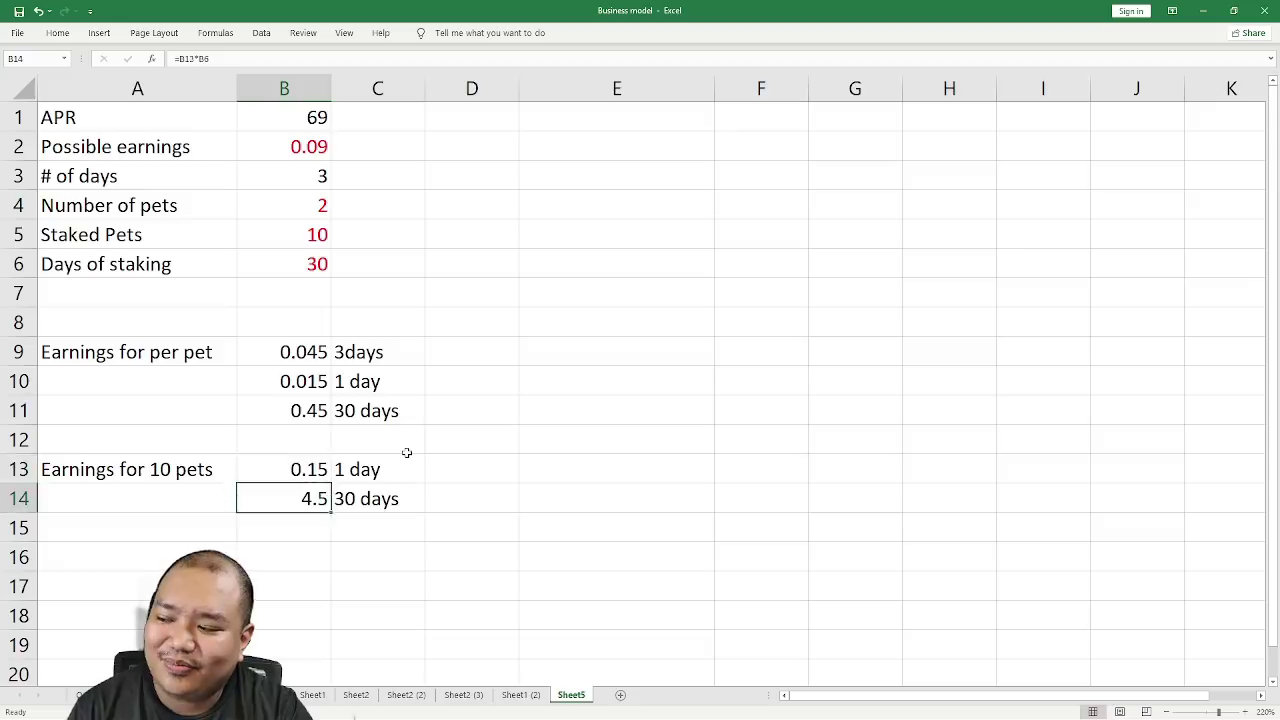
{"action": "key", "text": "Up"}
{"action": "key", "text": "Up"}
{"action": "key", "text": "Up"}
{"action": "key", "text": "Down"}
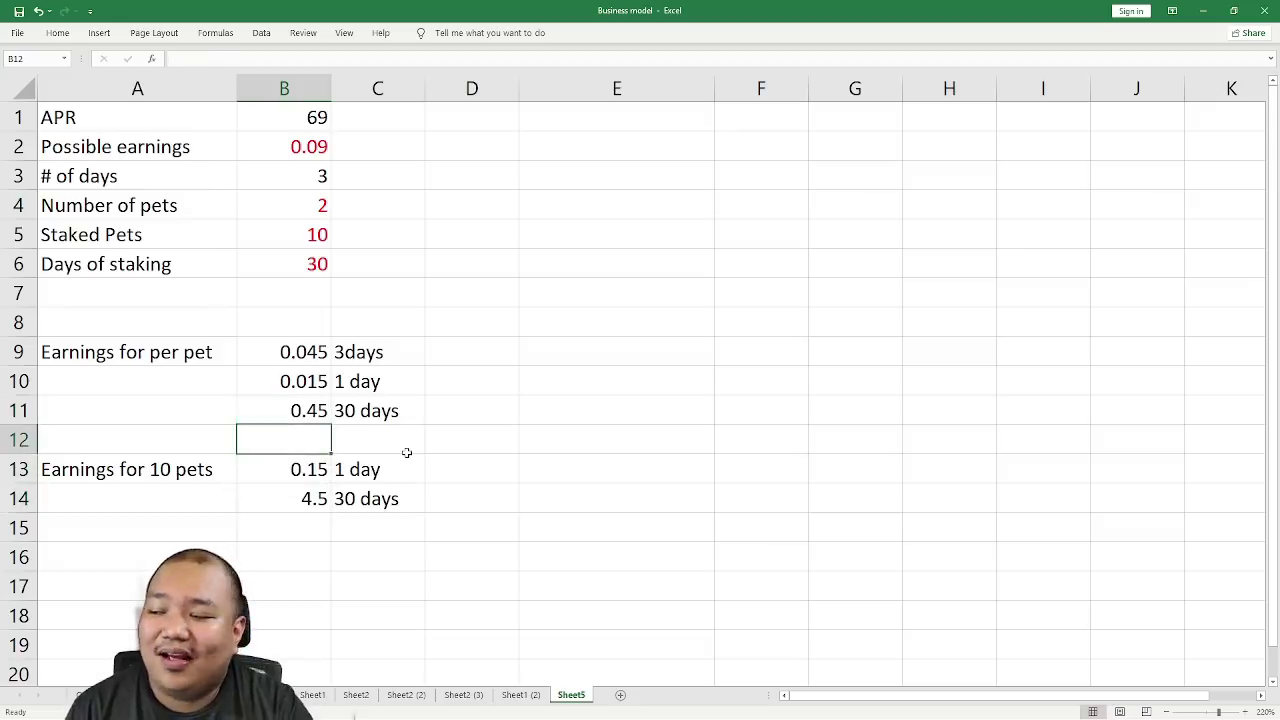
{"action": "key", "text": "Down"}
{"action": "key", "text": "Down"}
{"action": "key", "text": "Up"}
{"action": "key", "text": "Up"}
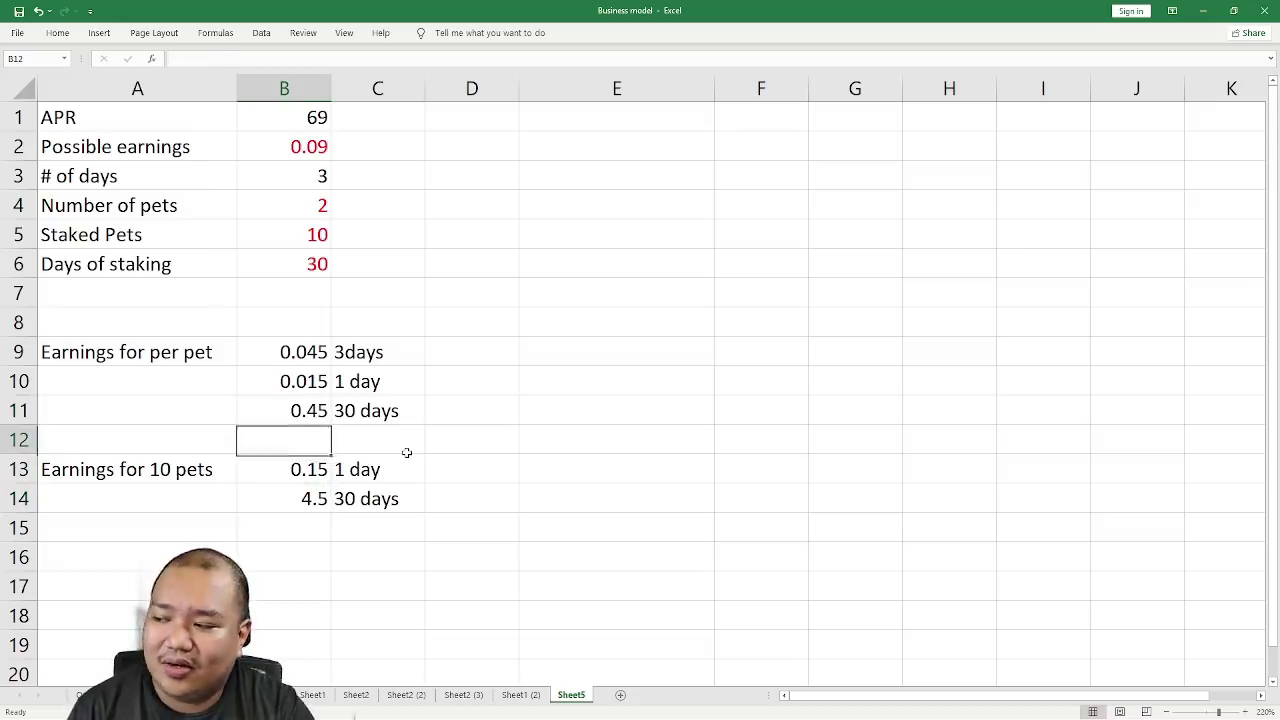
{"action": "key", "text": "Up"}
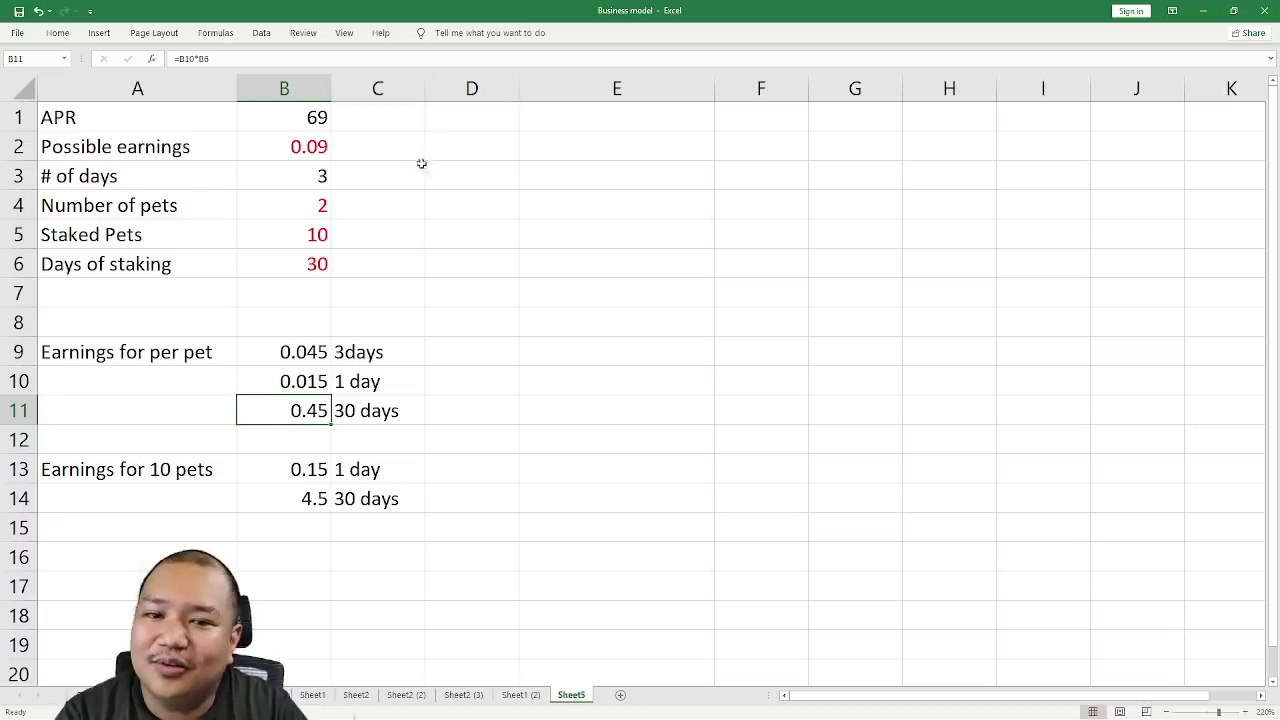
{"action": "key", "text": "alt+Tab"}
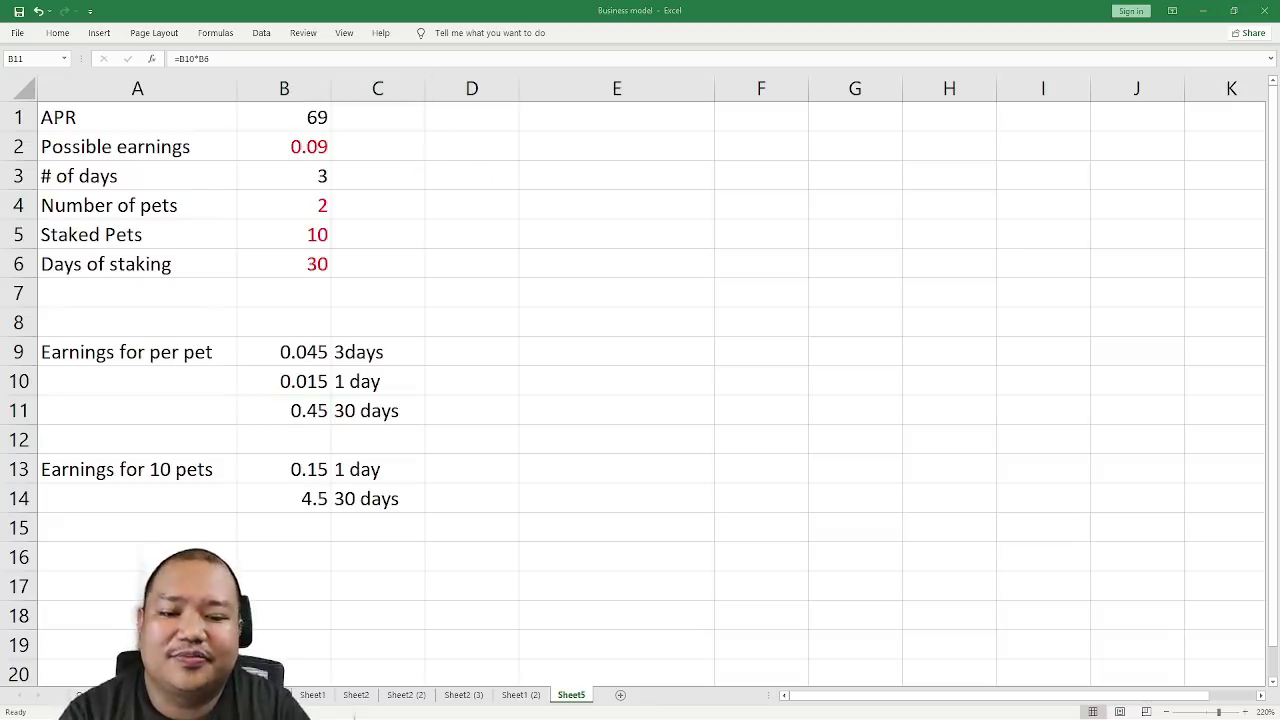